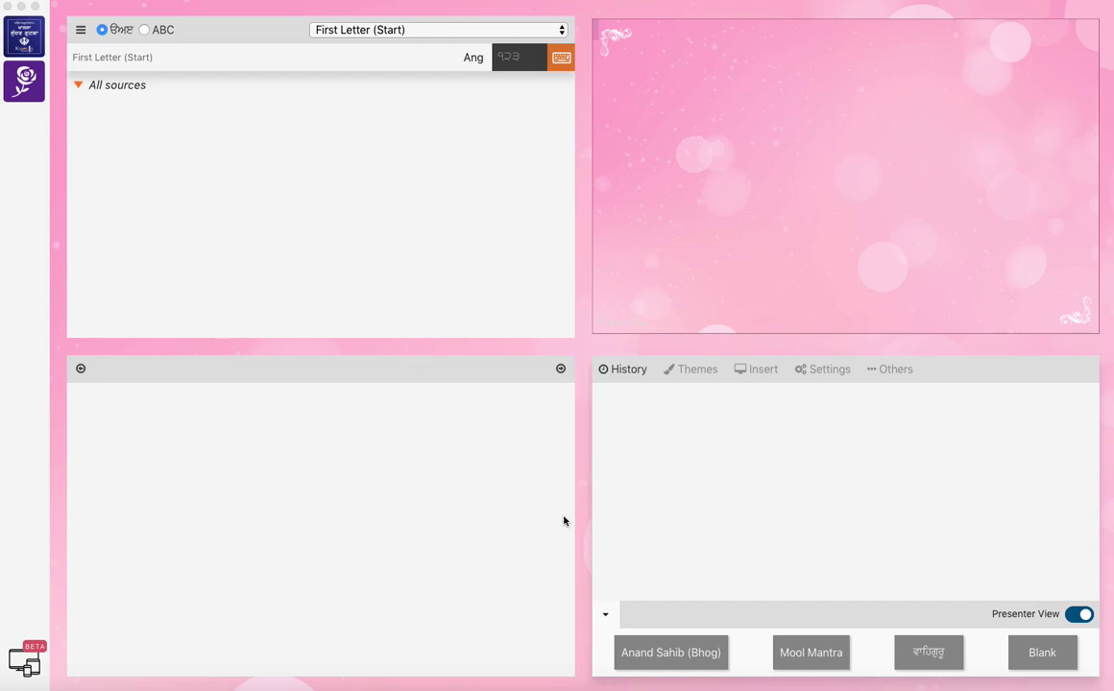
- Bring up the SikhiToTheMax site in Chrome and keep 'first letter from start' as the search type
mouse_move(641, 684)
click(588, 672)
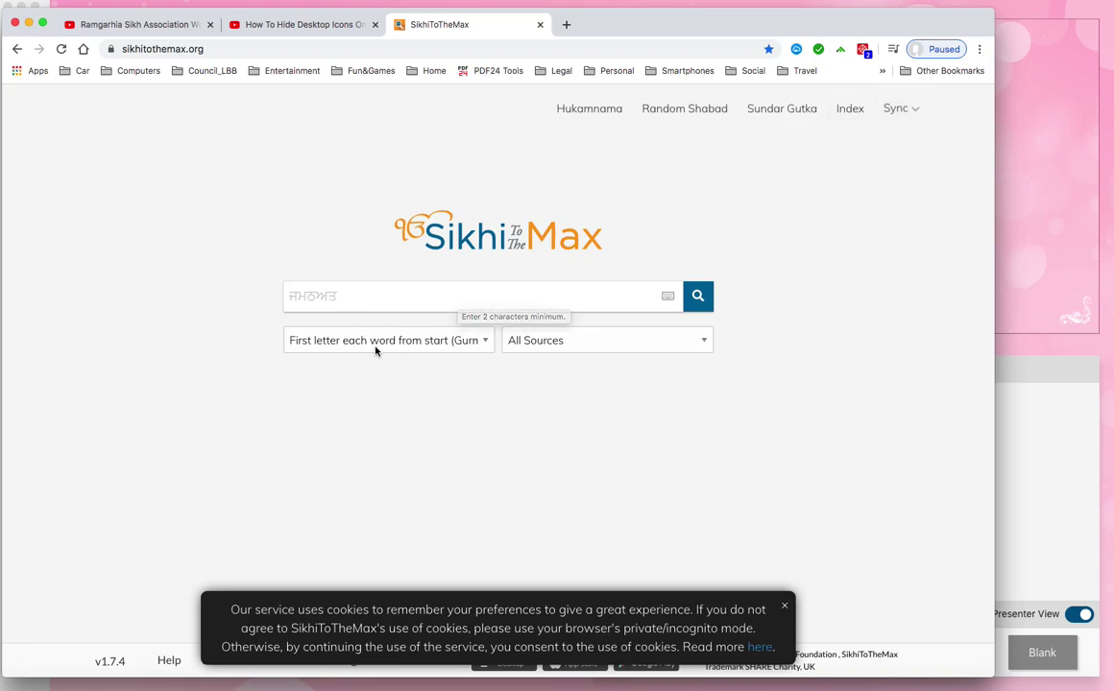
click(460, 342)
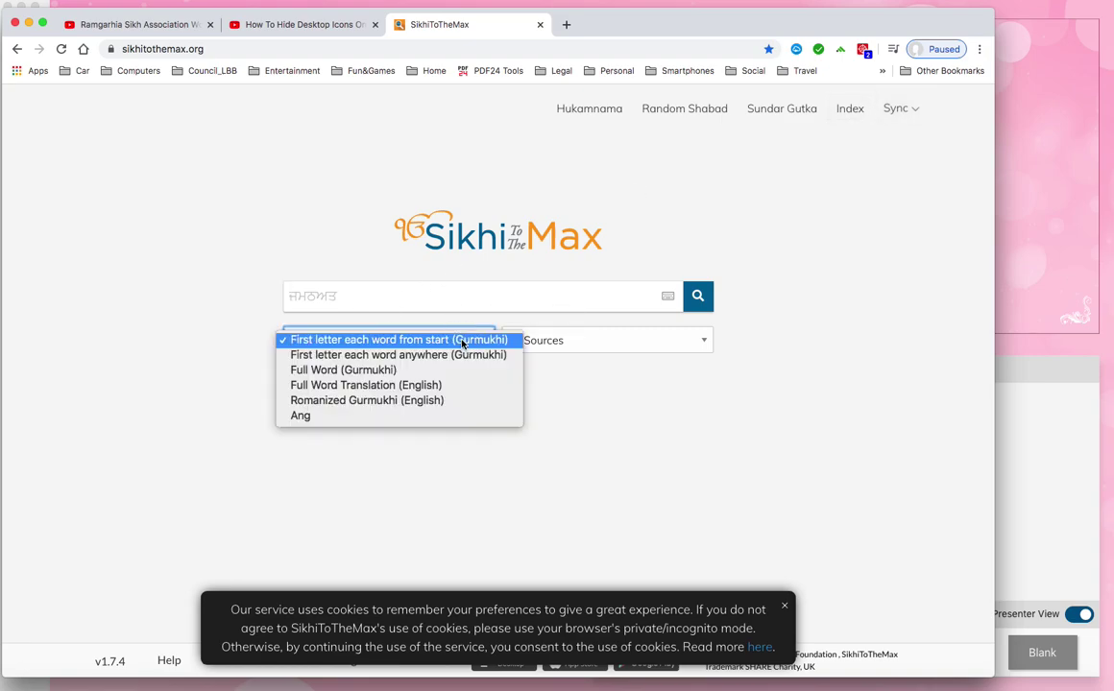
click(450, 295)
- Show the site's Sync menu with Sangat Sync and Bani Controller options
scroll(446, 259, down, 1)
scroll(447, 259, up, 1)
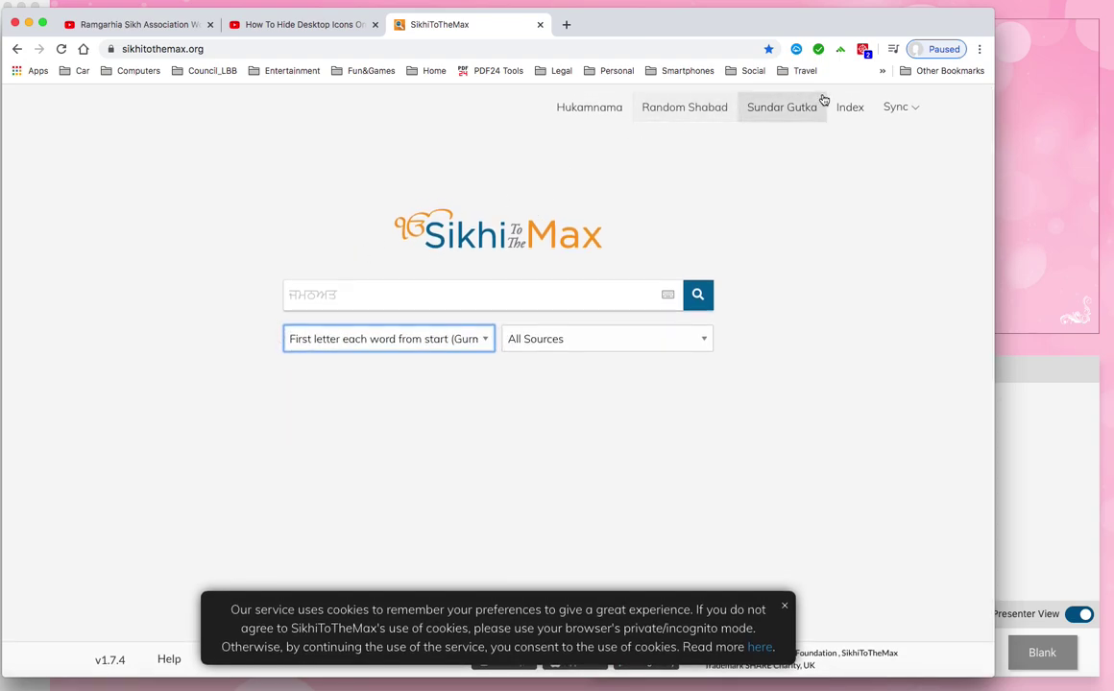
click(908, 109)
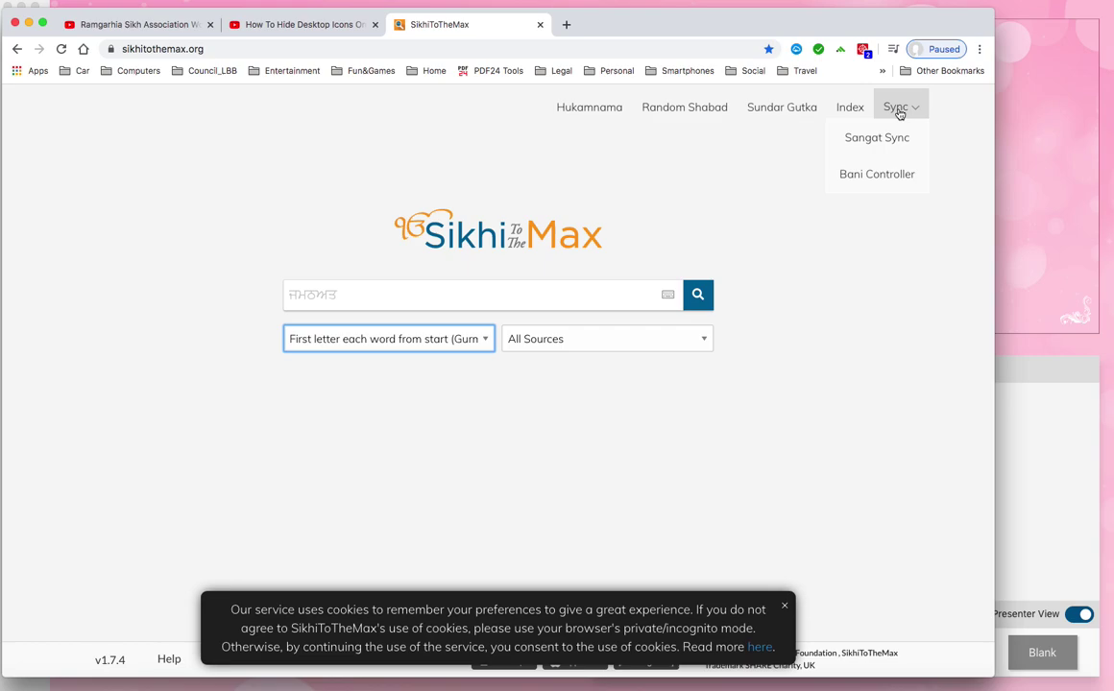
- View the Bani Controller page and its desktop sync code field
click(858, 177)
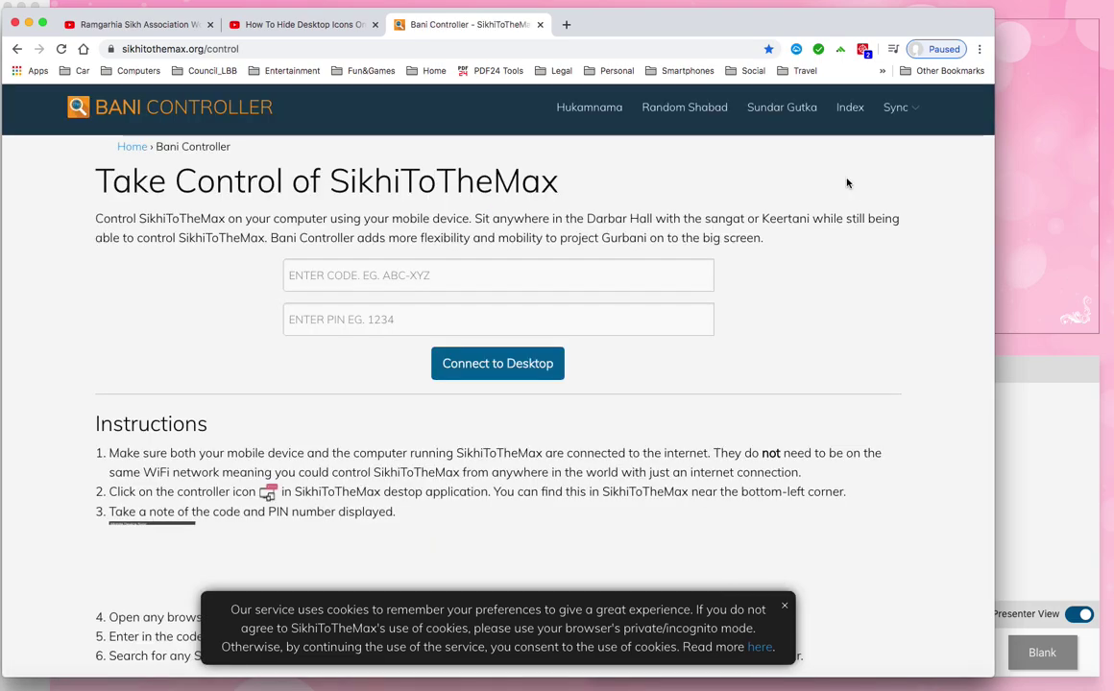
click(287, 275)
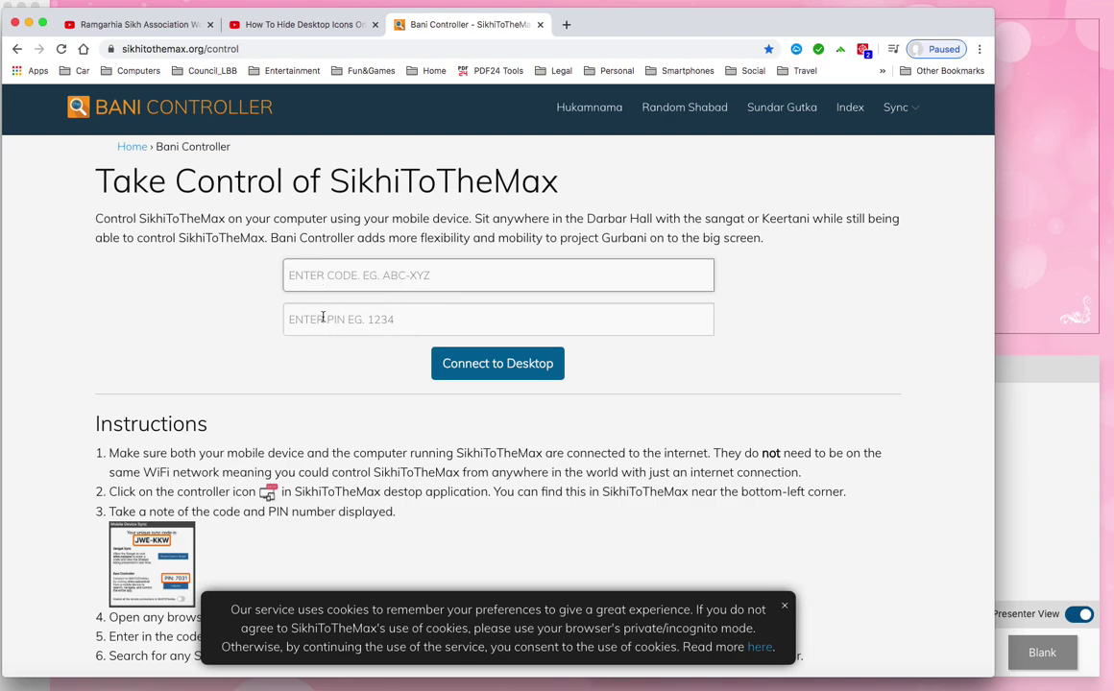
scroll(333, 392, down, 2)
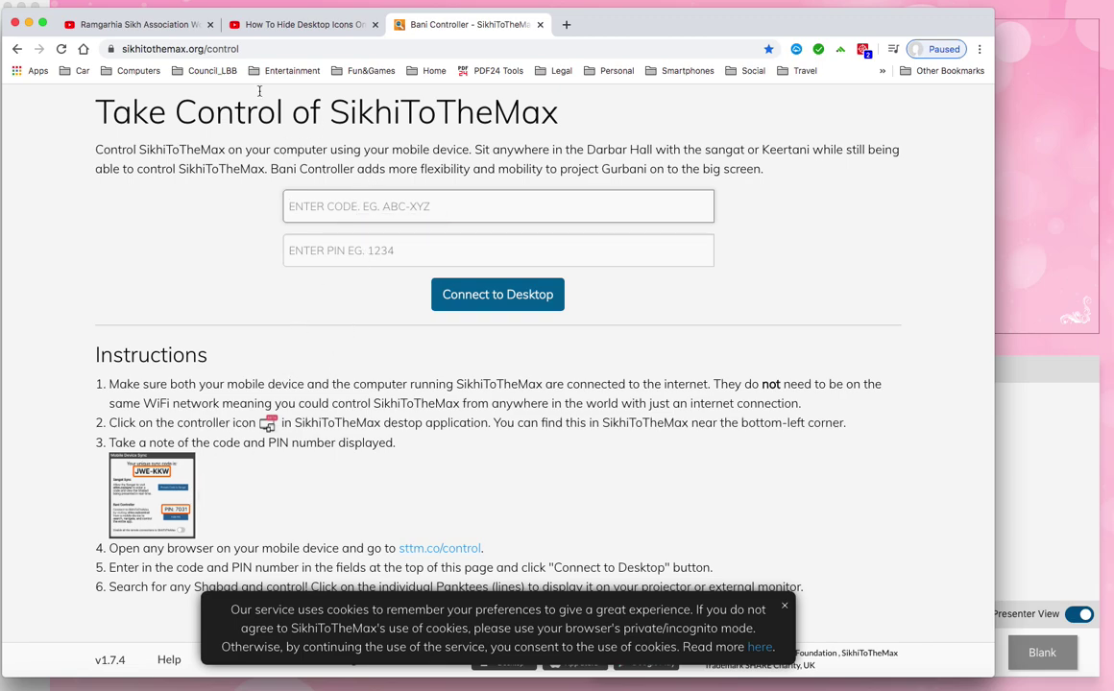
- Go back, open the Sangat Sync page, and minimise Chrome to reveal the desktop app
click(16, 48)
click(900, 106)
click(868, 139)
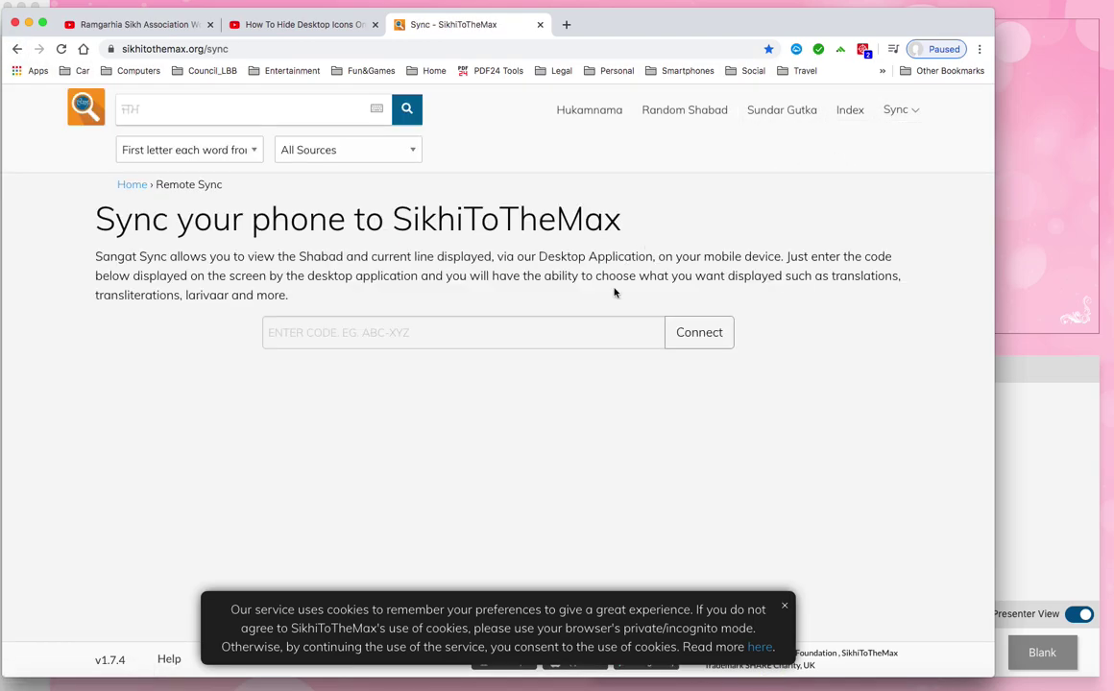
click(29, 22)
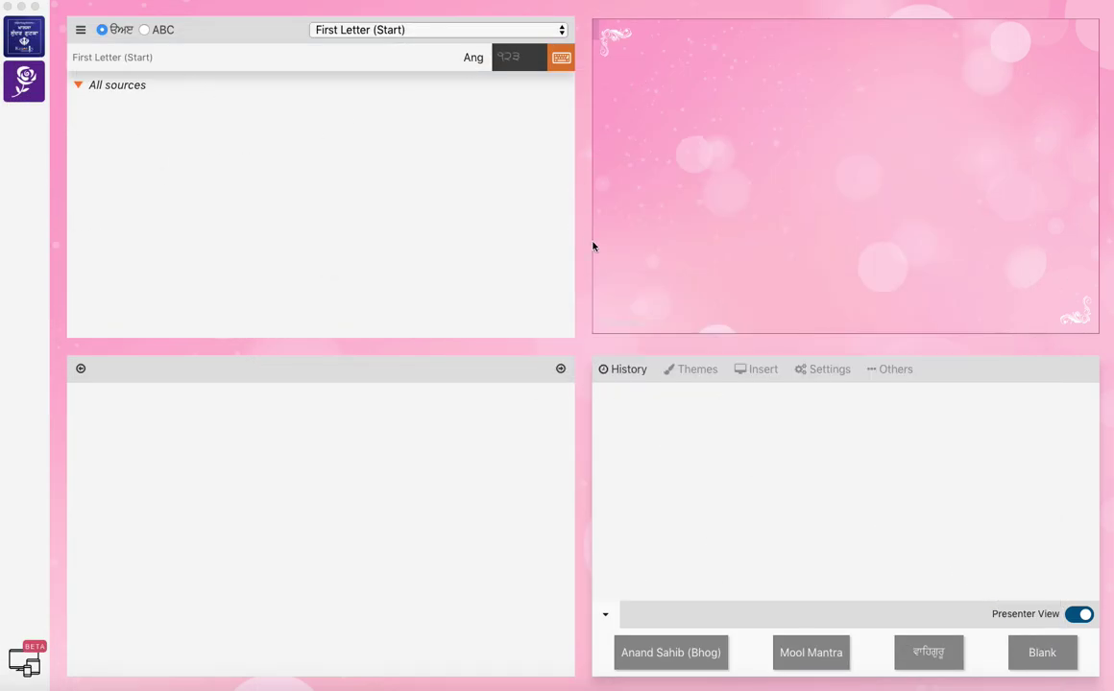
click(21, 663)
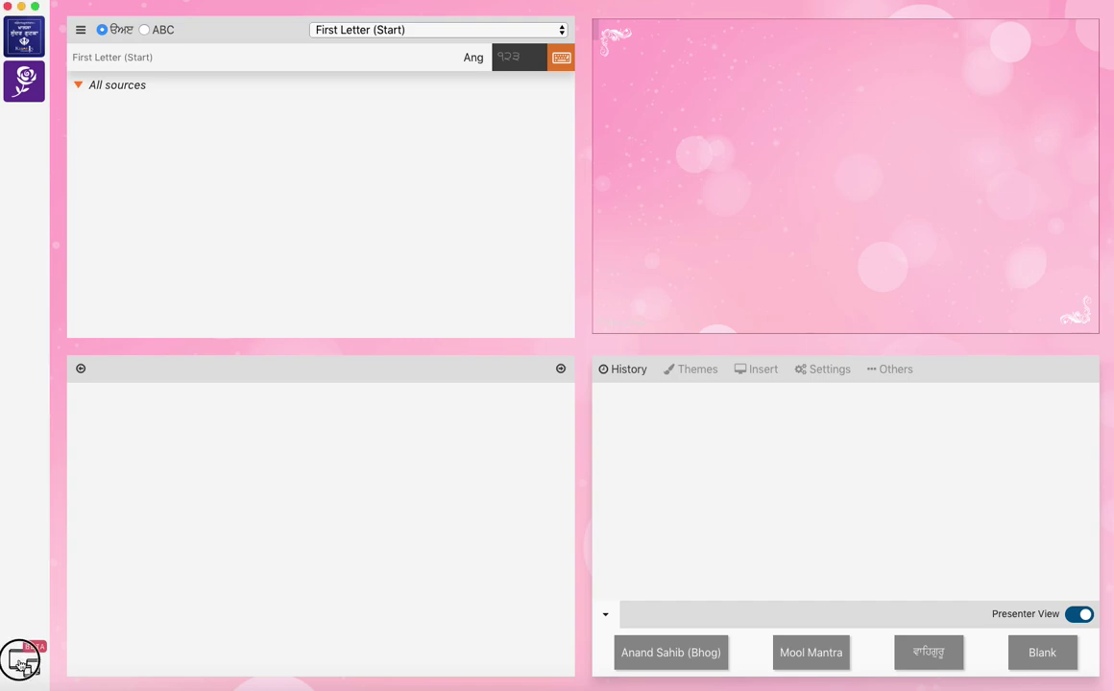
click(21, 663)
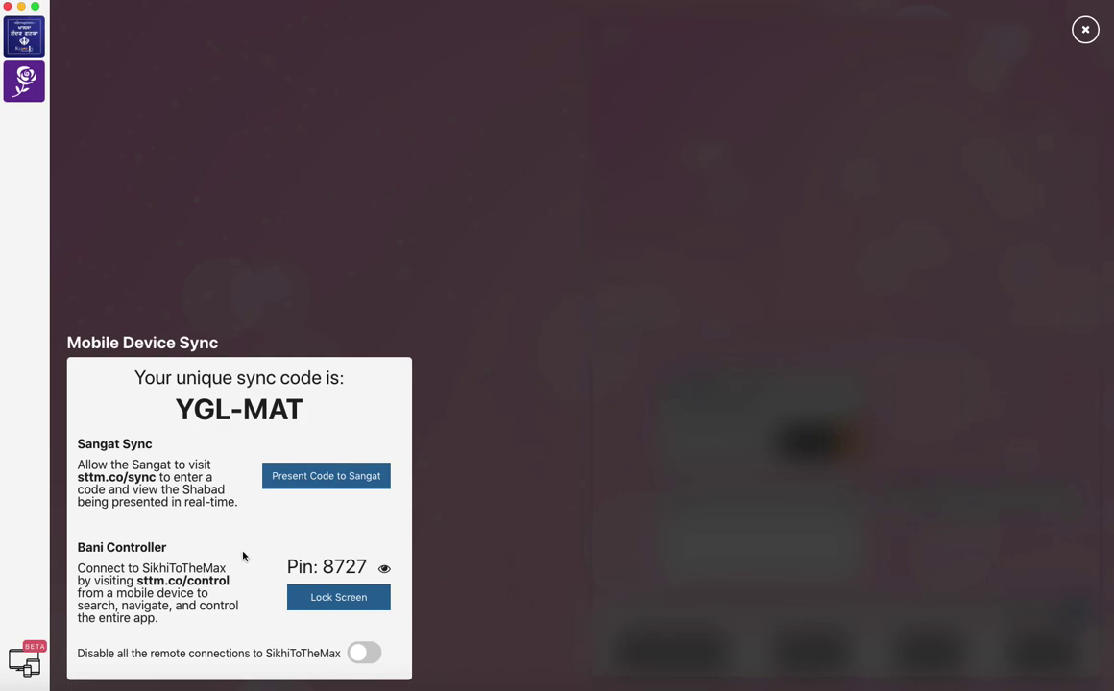
click(1083, 30)
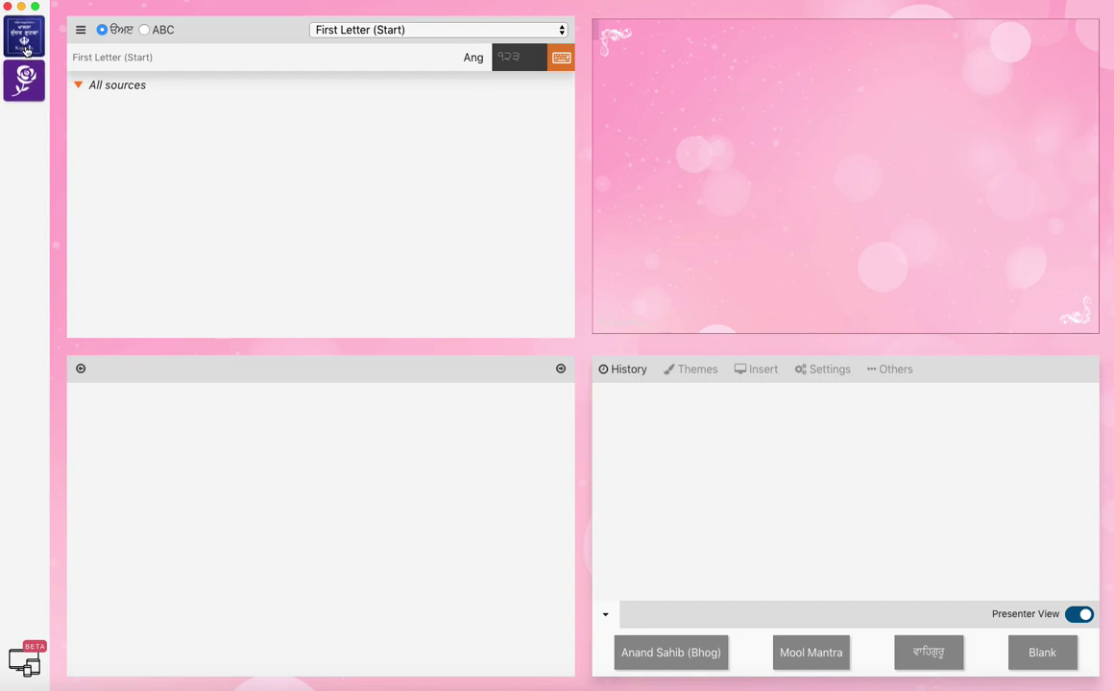
- Open the Ceremonies theme options from the rose sidebar icon and close them again
click(24, 75)
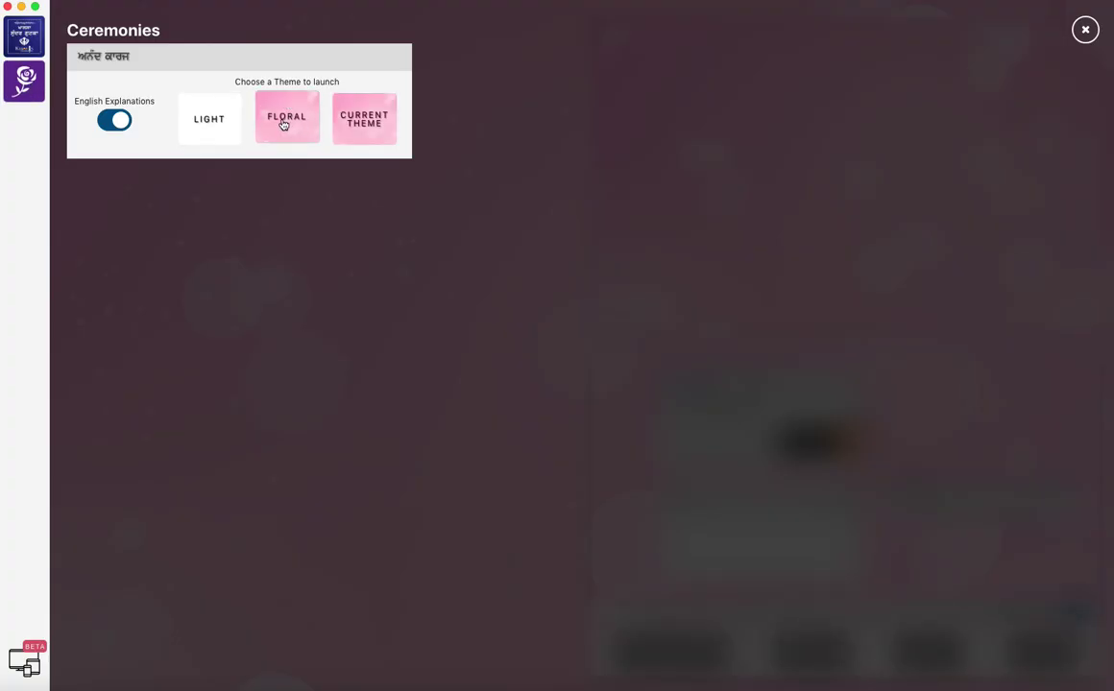
click(36, 80)
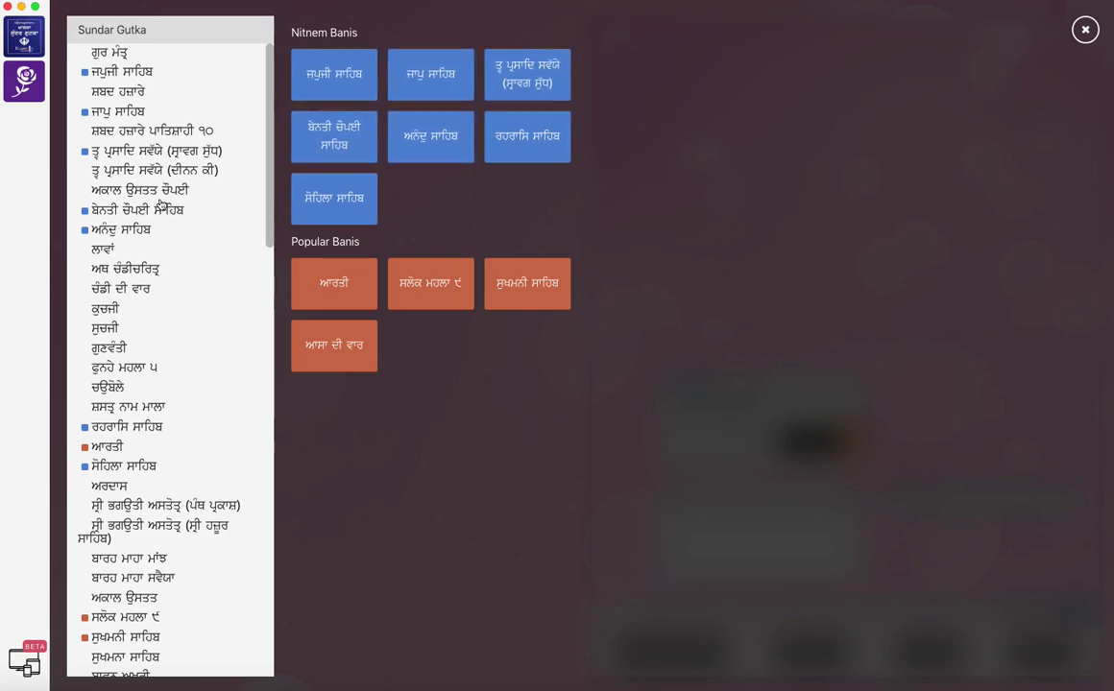
- Load Sukhmani Sahib from the Sundar Gutka list, presenting 'Gauree Sukhmani, Fifth Mehla'
scroll(162, 207, down, 5)
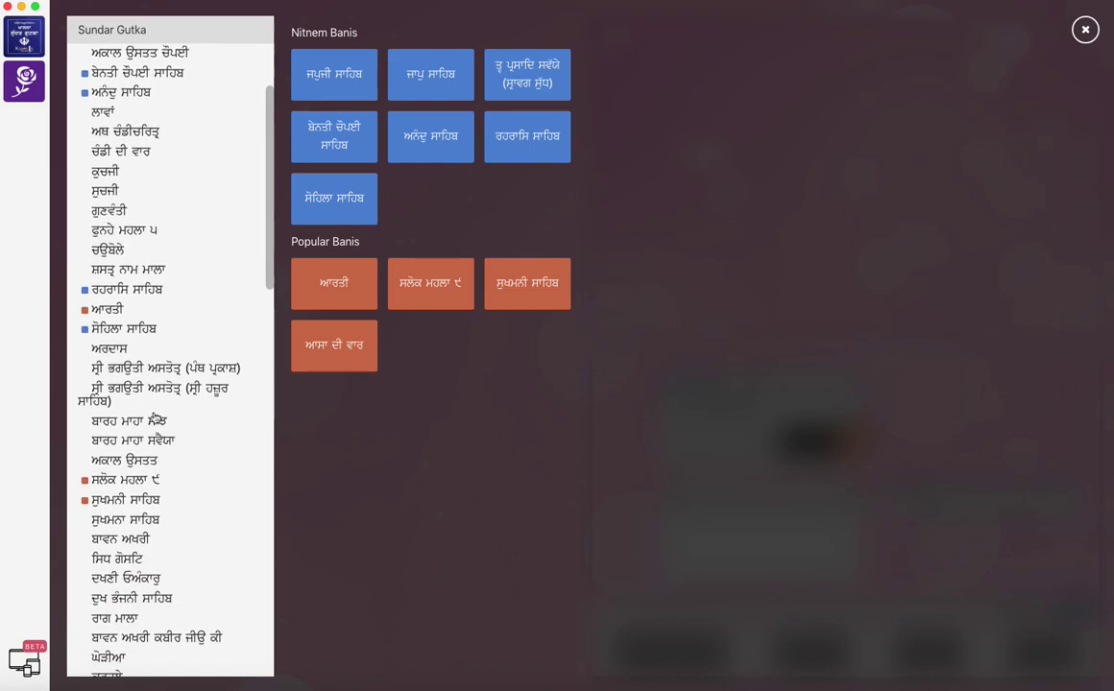
scroll(160, 413, down, 1)
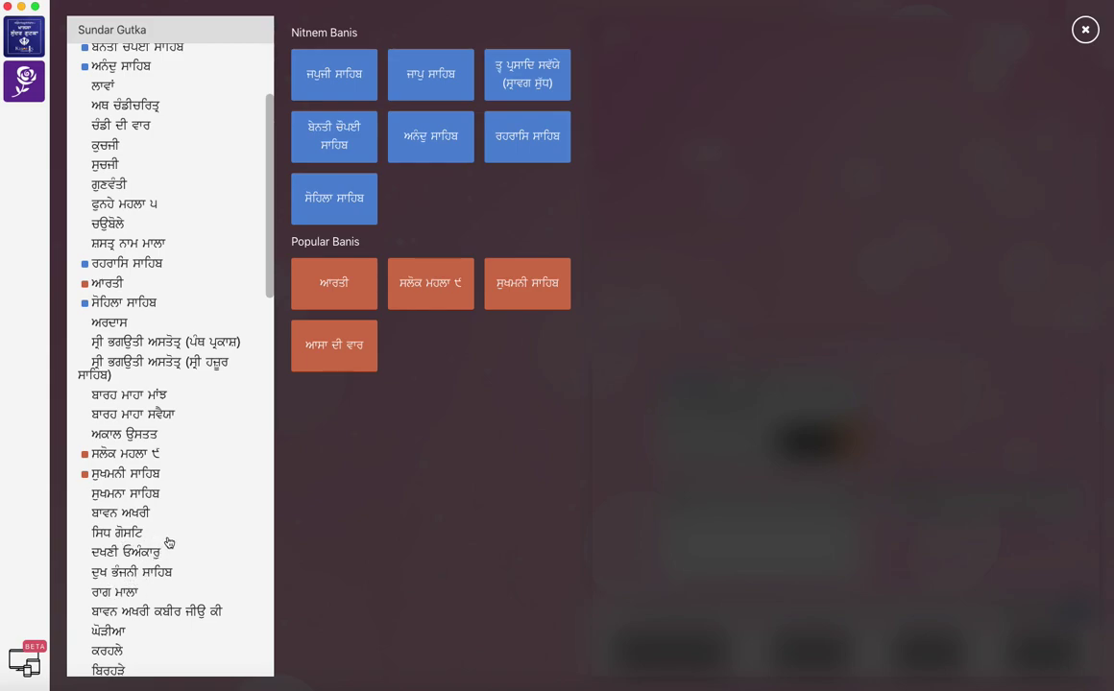
click(523, 297)
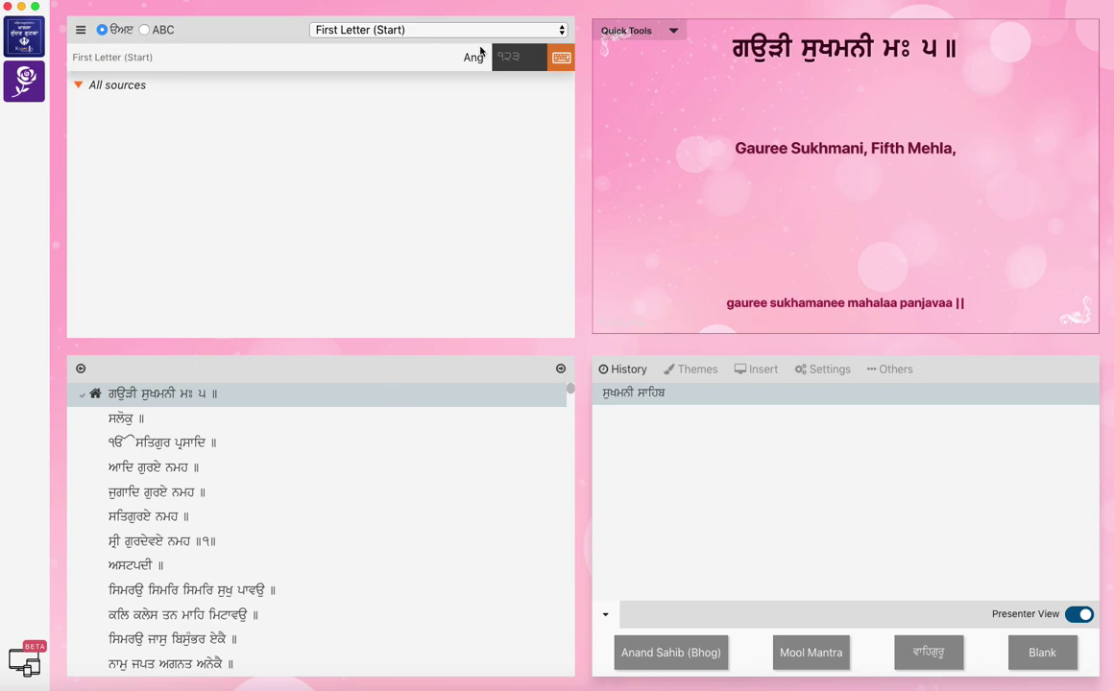
click(563, 59)
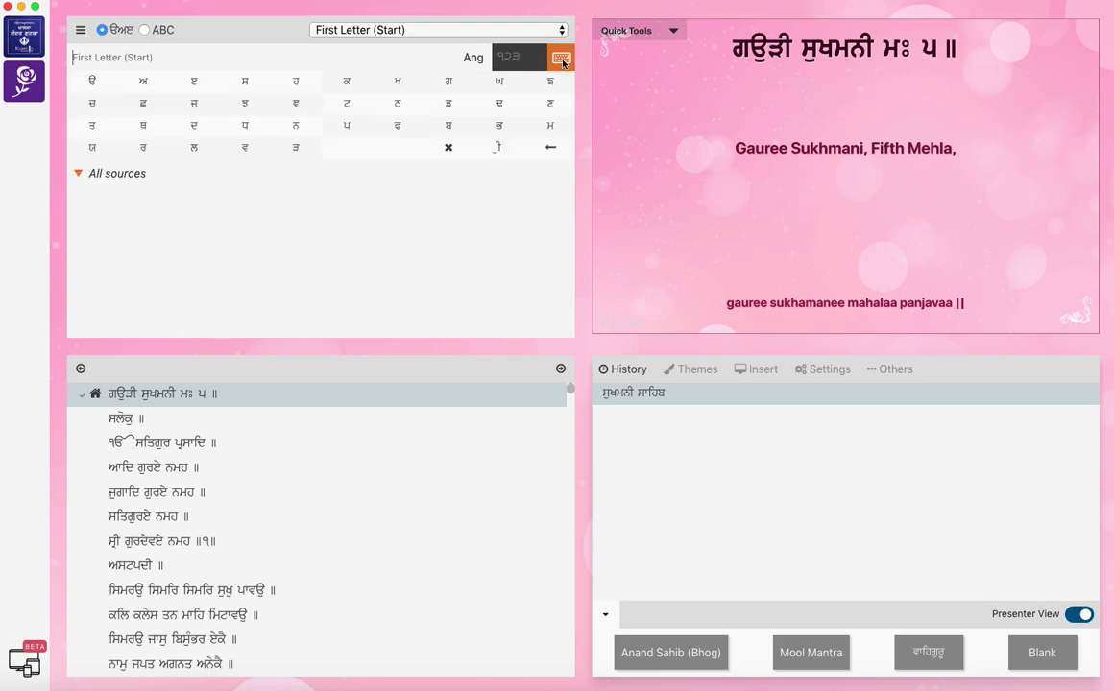
click(563, 59)
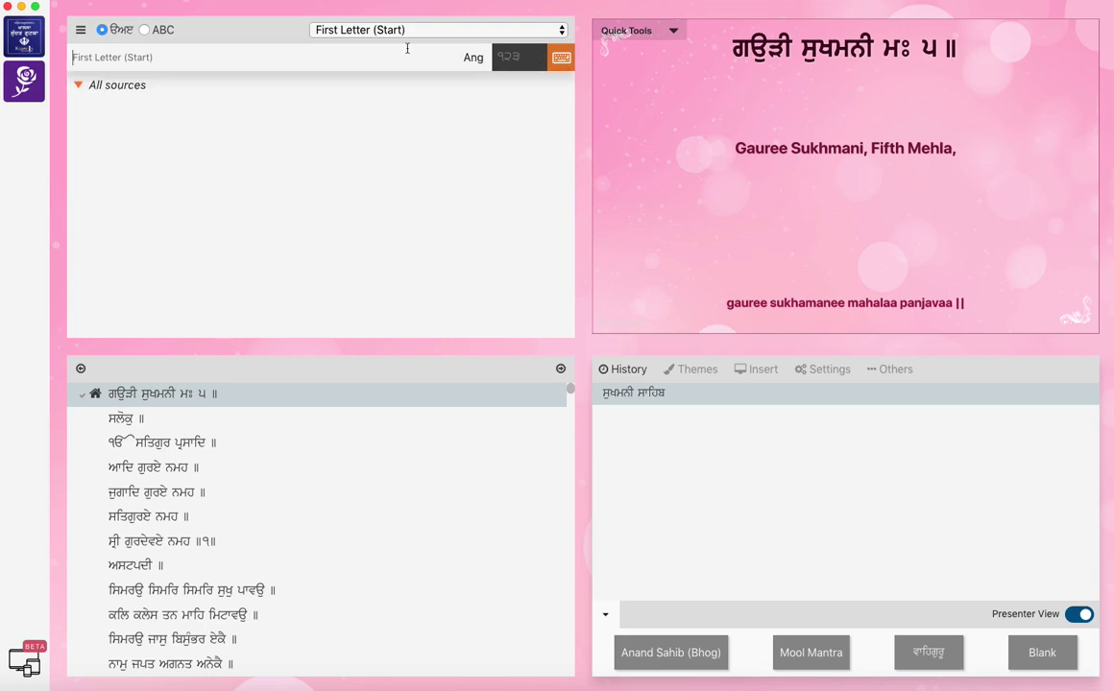
click(433, 33)
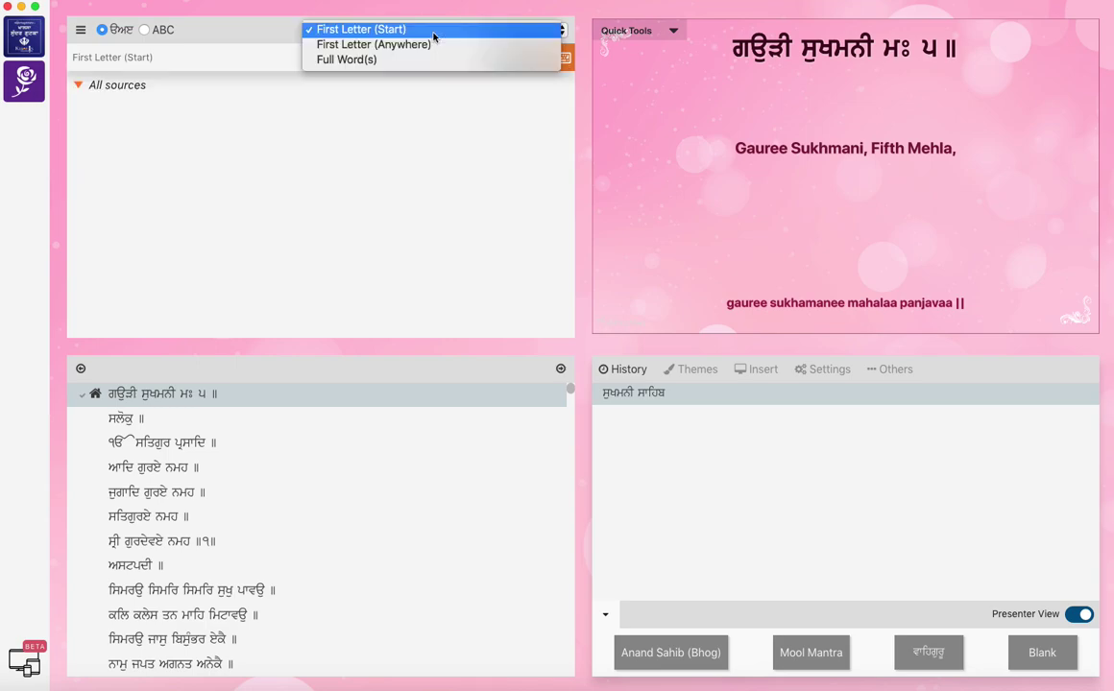
click(366, 32)
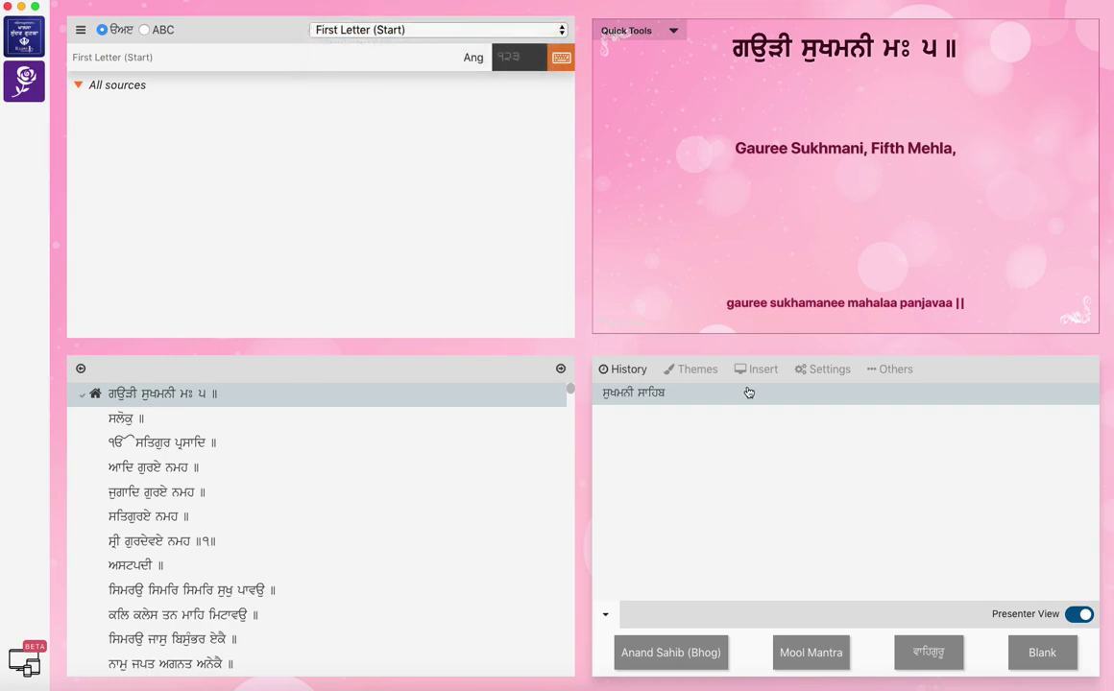
- Try the Khalsa Rush, A New Day and Khalsa Gold backgrounds, then return to Floral
click(691, 369)
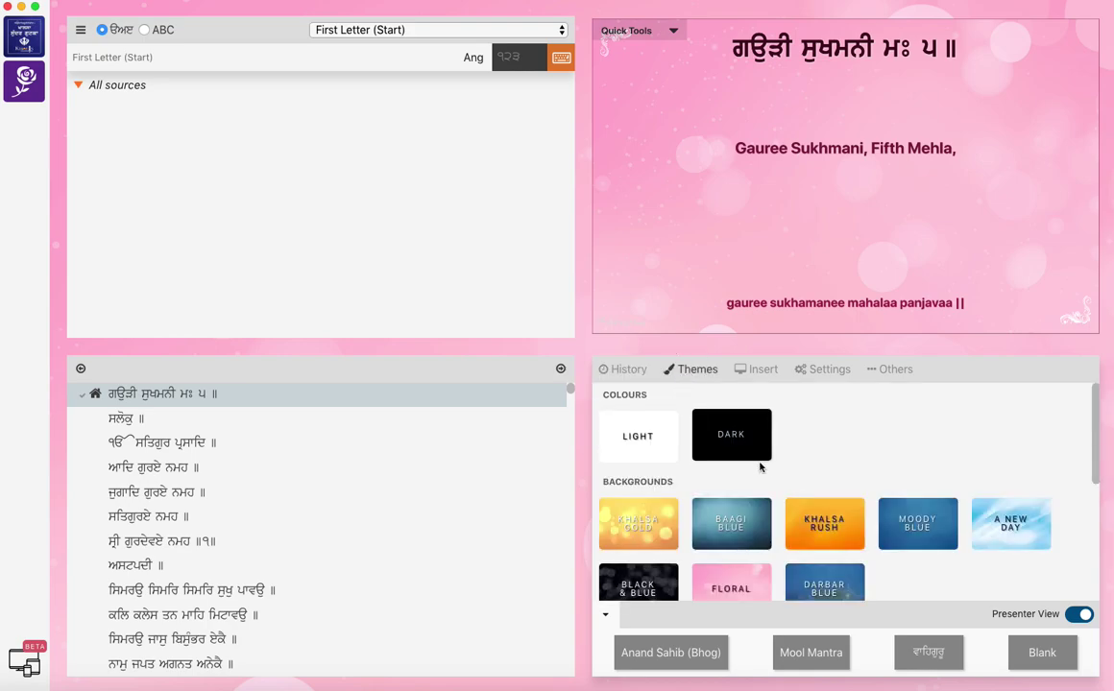
click(827, 521)
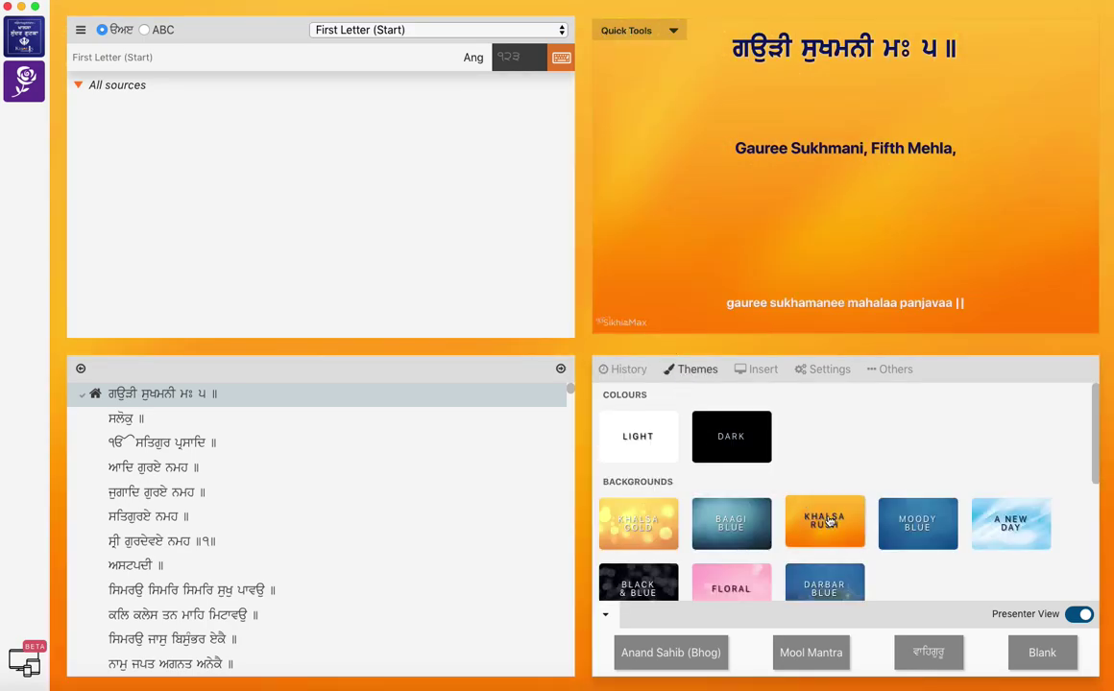
click(1005, 522)
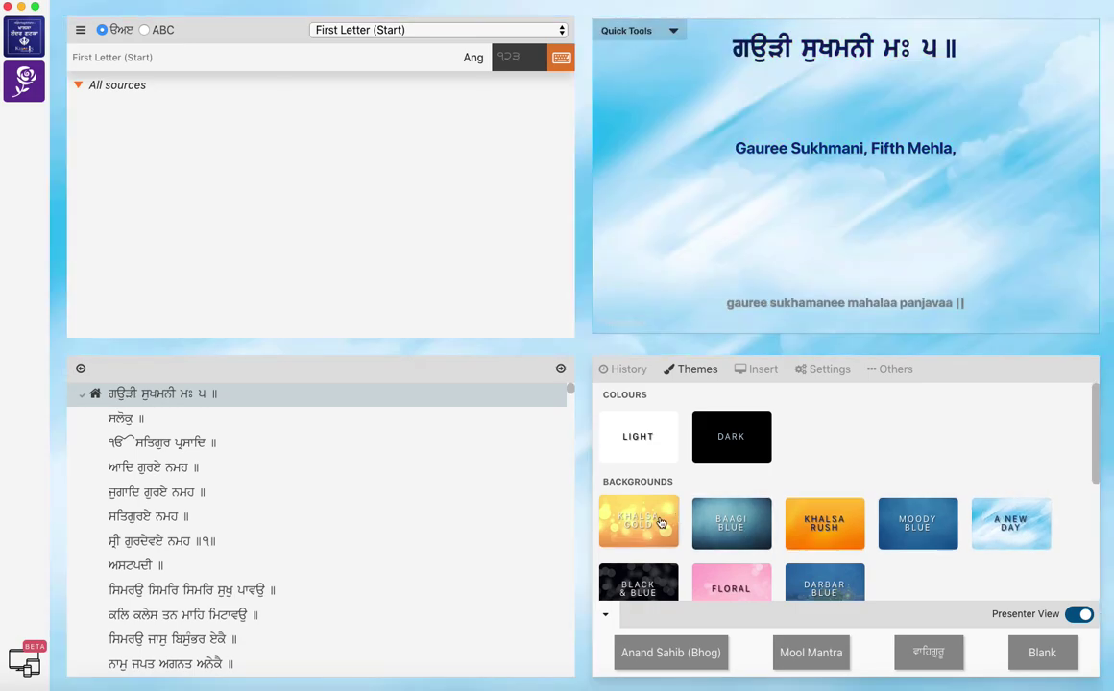
click(661, 523)
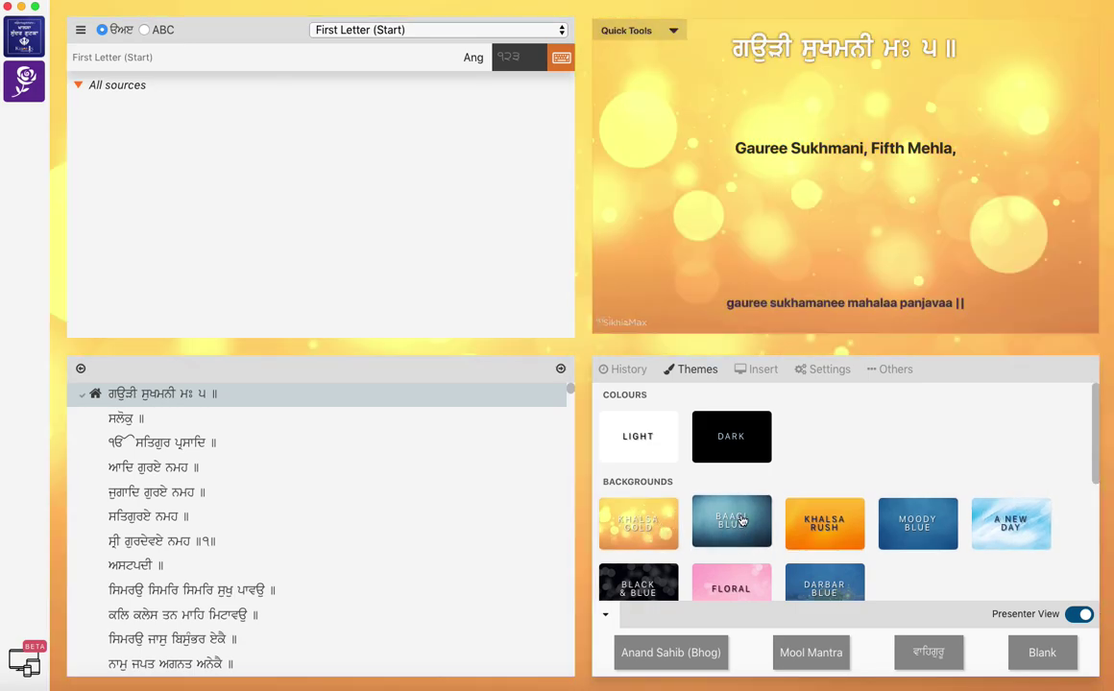
click(729, 585)
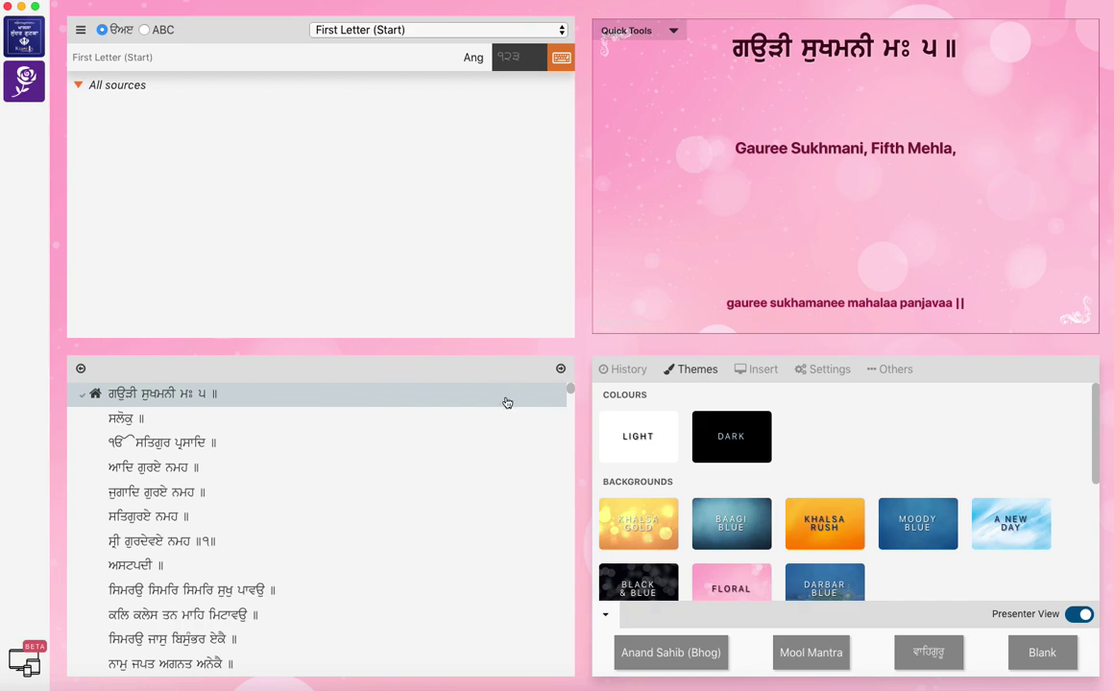
- Switch back to the History list and expand the Quick Tools display adjustments
click(617, 370)
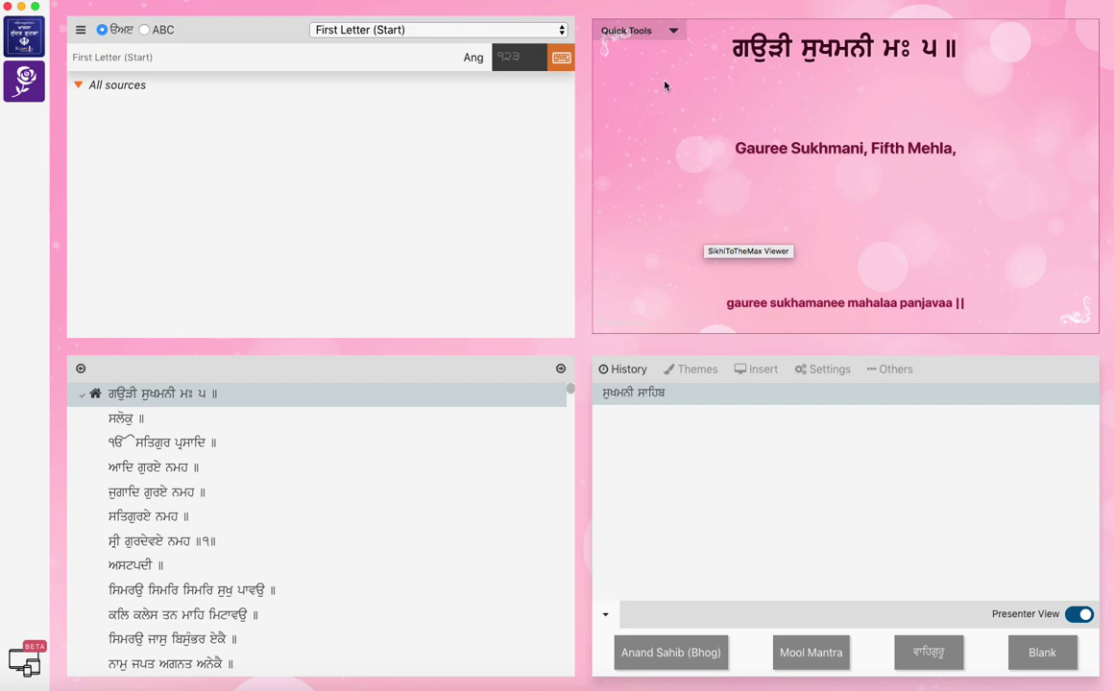
click(672, 31)
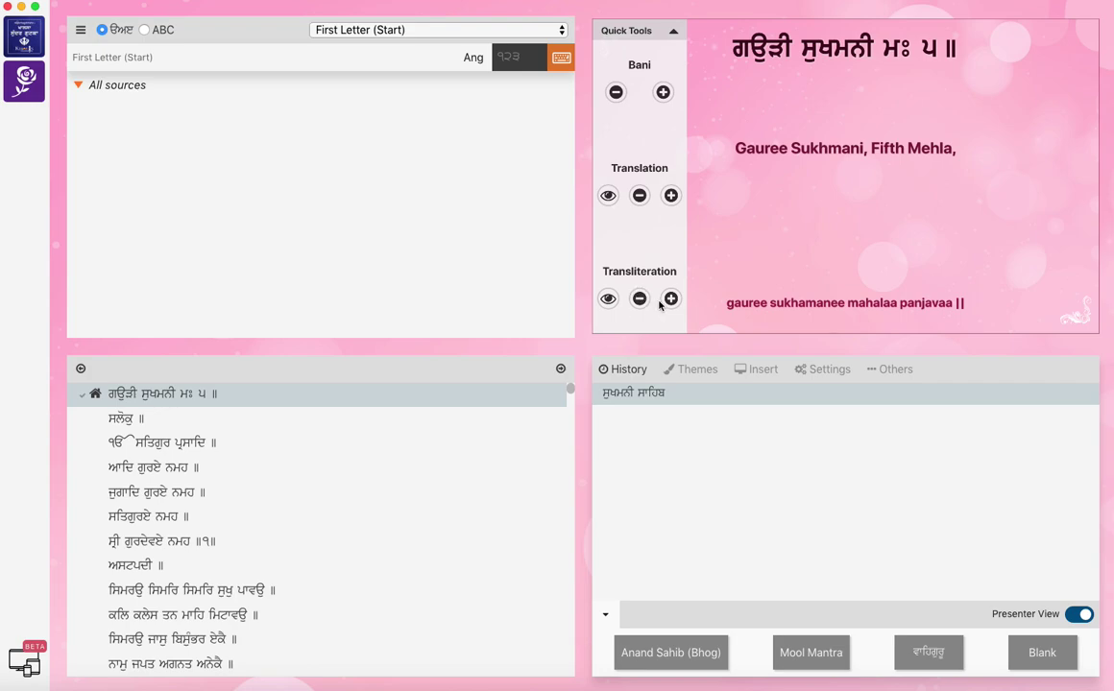
- Hide and restore the transliteration and translation lines, then collapse Quick Tools
click(608, 298)
click(607, 299)
click(611, 195)
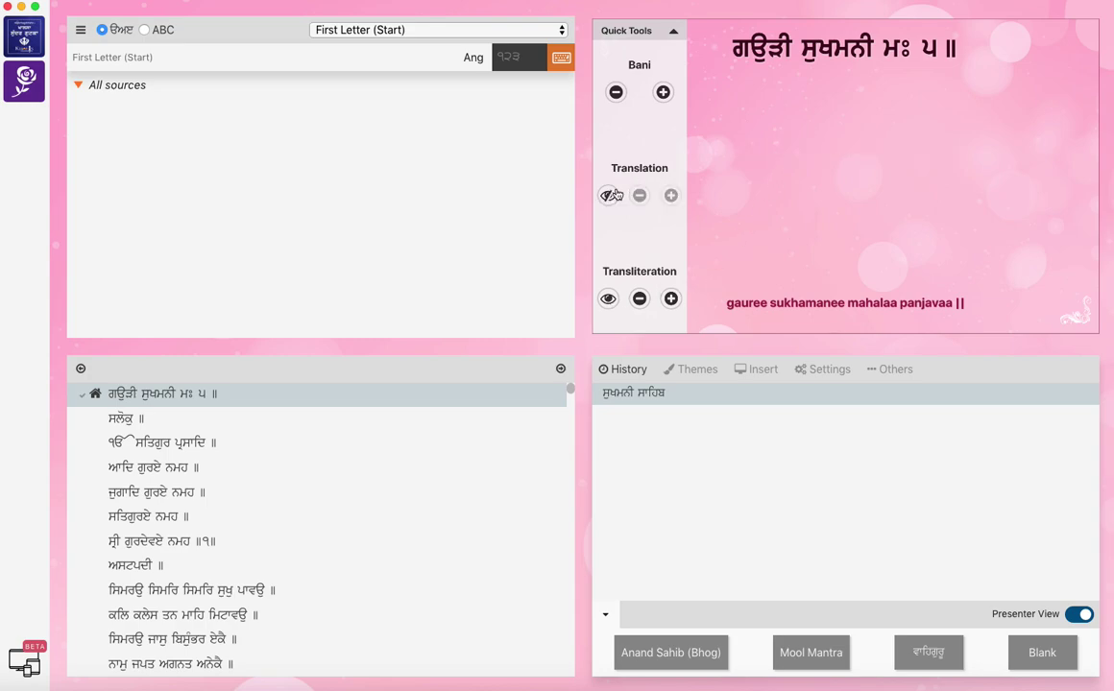
click(611, 195)
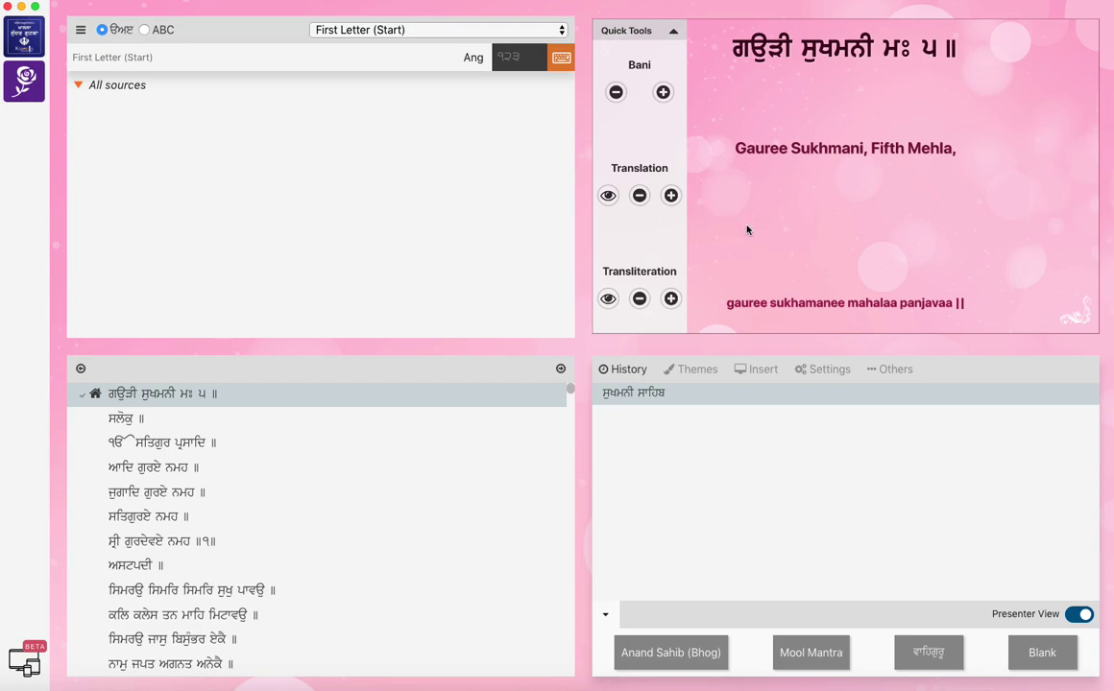
click(676, 31)
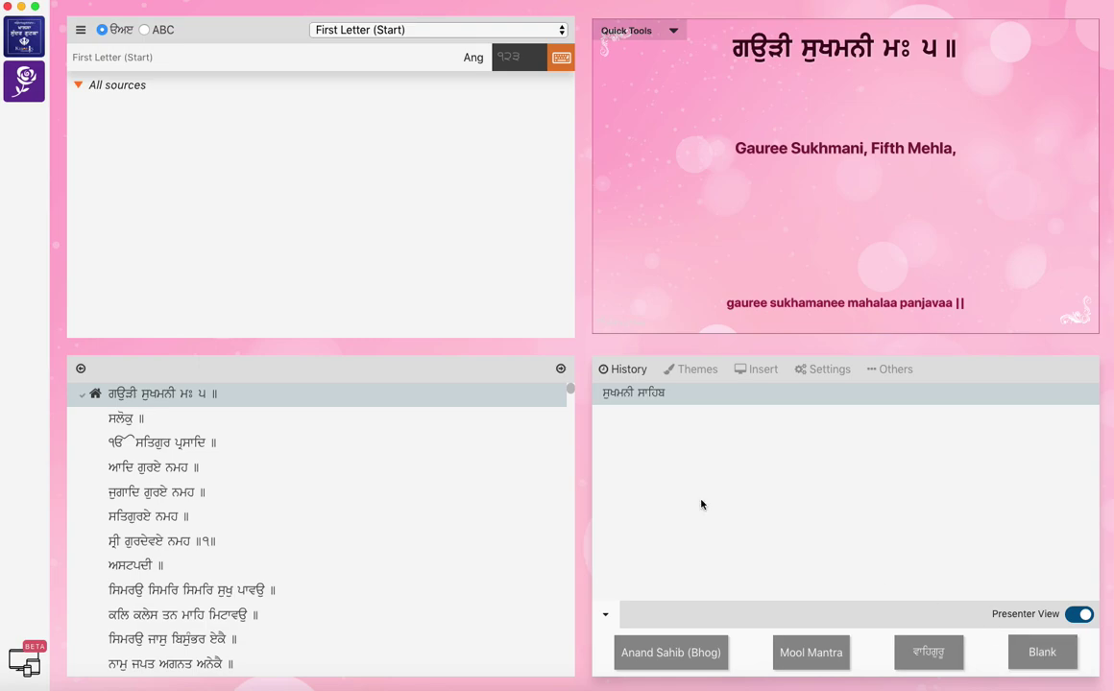
- Show the Themes tab with its colour and background choices
click(700, 374)
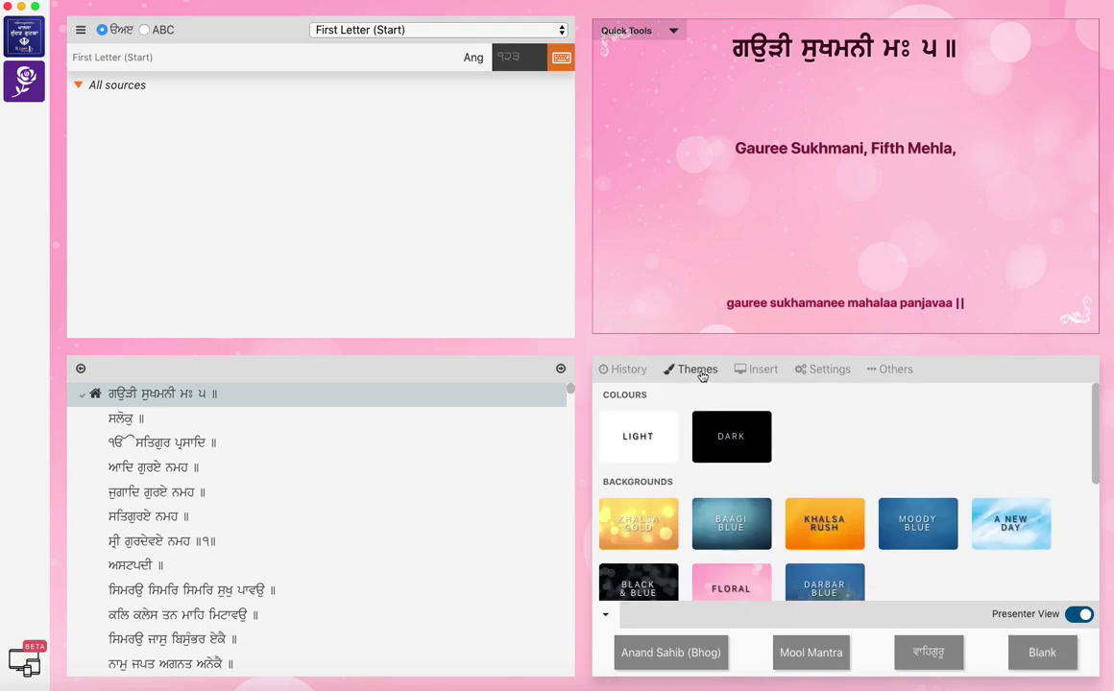
- Type the announcement 'please move your car' into the Insert tab's announcement field
click(768, 374)
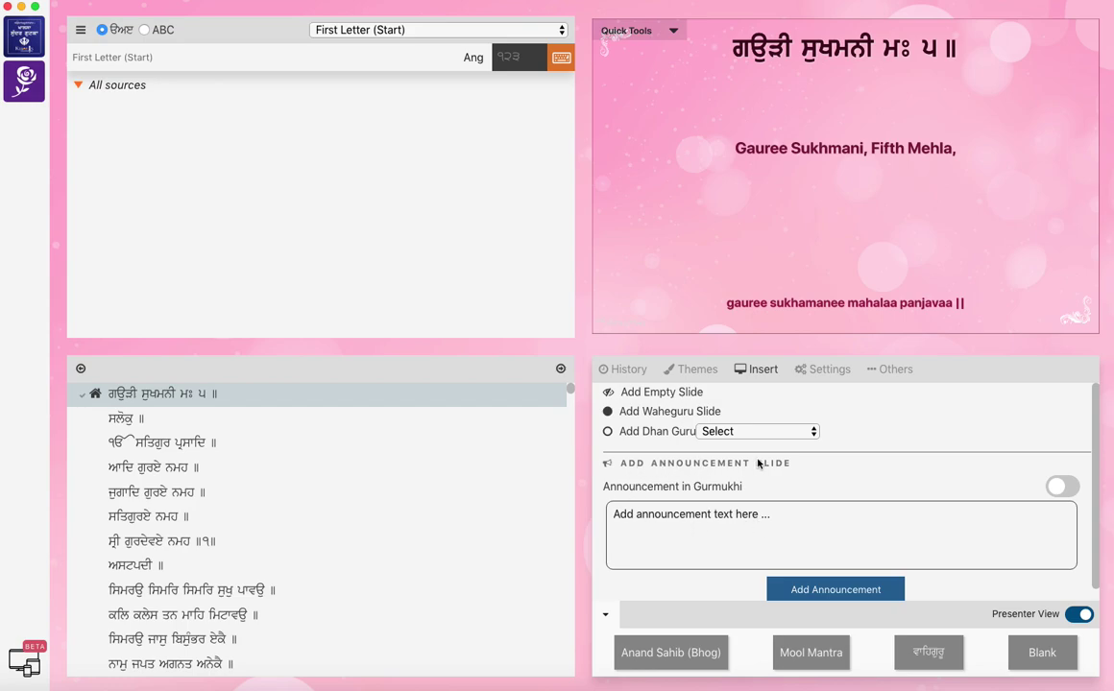
click(722, 518)
text(please move your car_____)
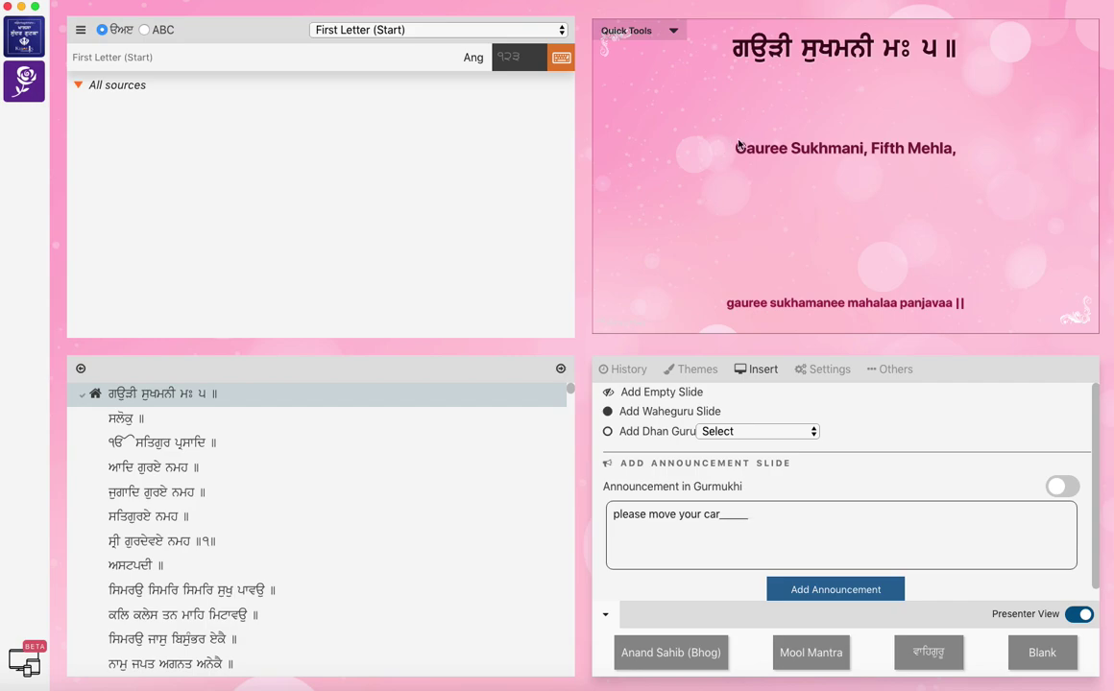
- Present the 'please move your car' announcement slide, then return to Sukhmani Sahib's opening line
click(835, 590)
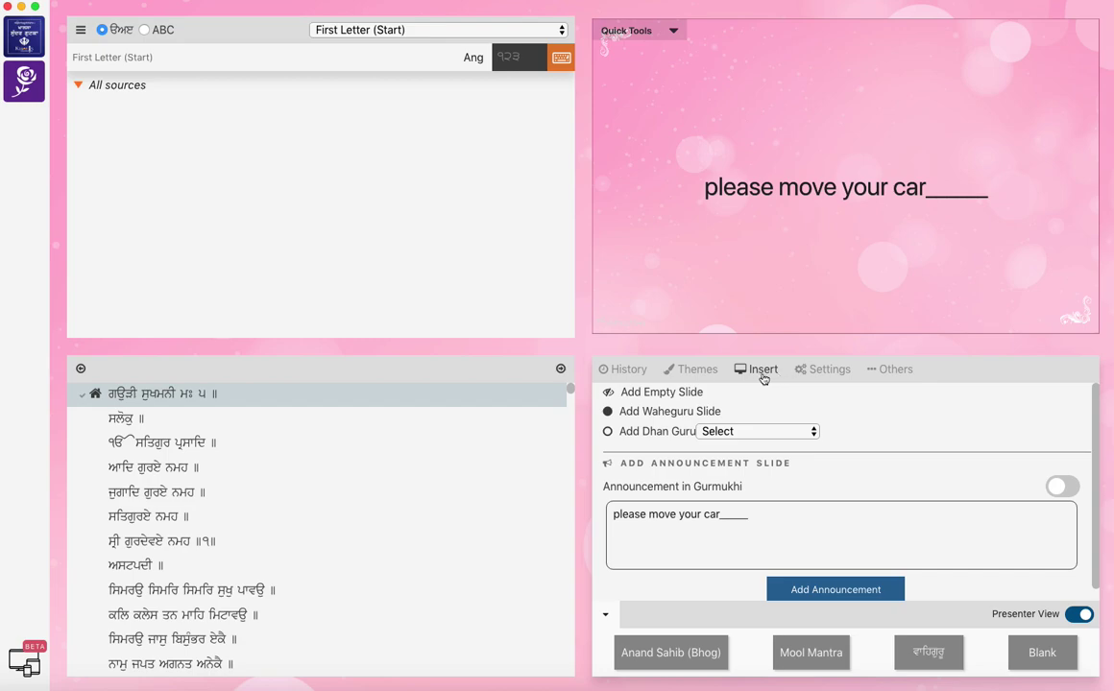
click(922, 450)
- Redisplay the opening Sukhmani verse, then scroll Settings down to the Auto Play and Larivaar toggles
click(213, 394)
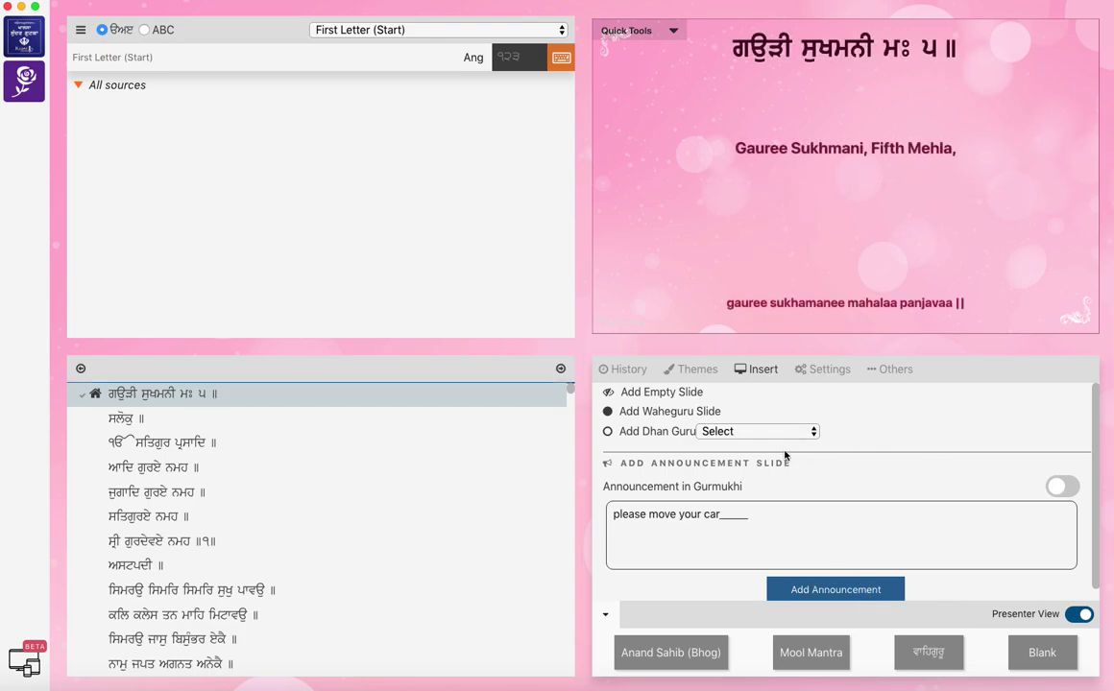
click(762, 369)
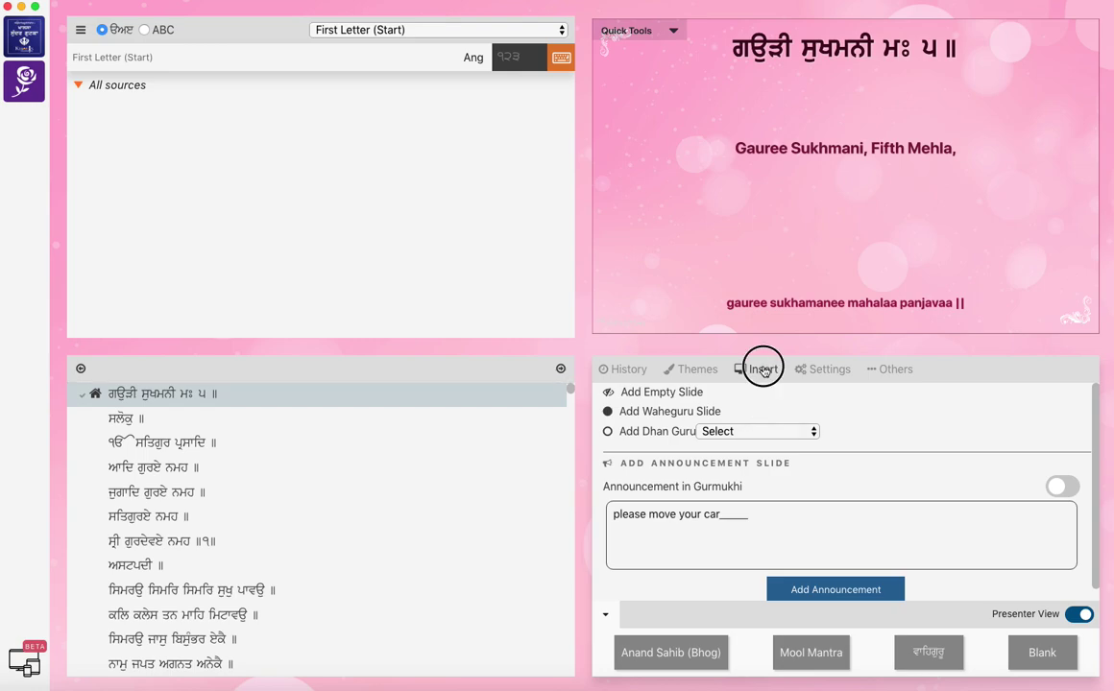
click(814, 371)
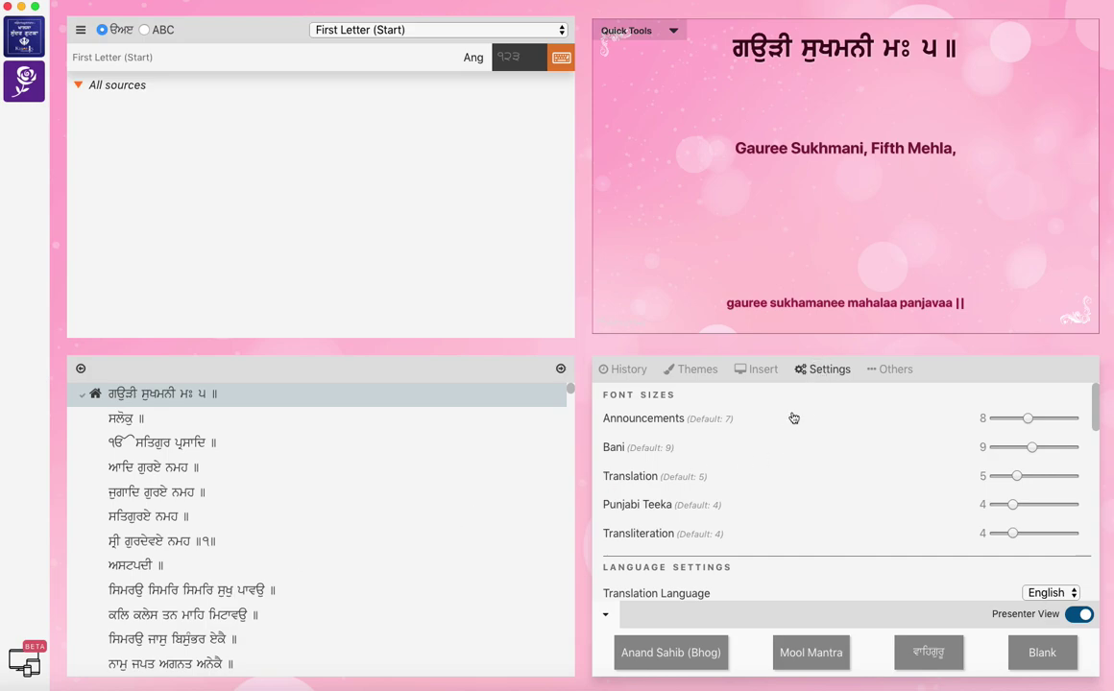
scroll(785, 453, down, 2)
scroll(784, 452, up, 1)
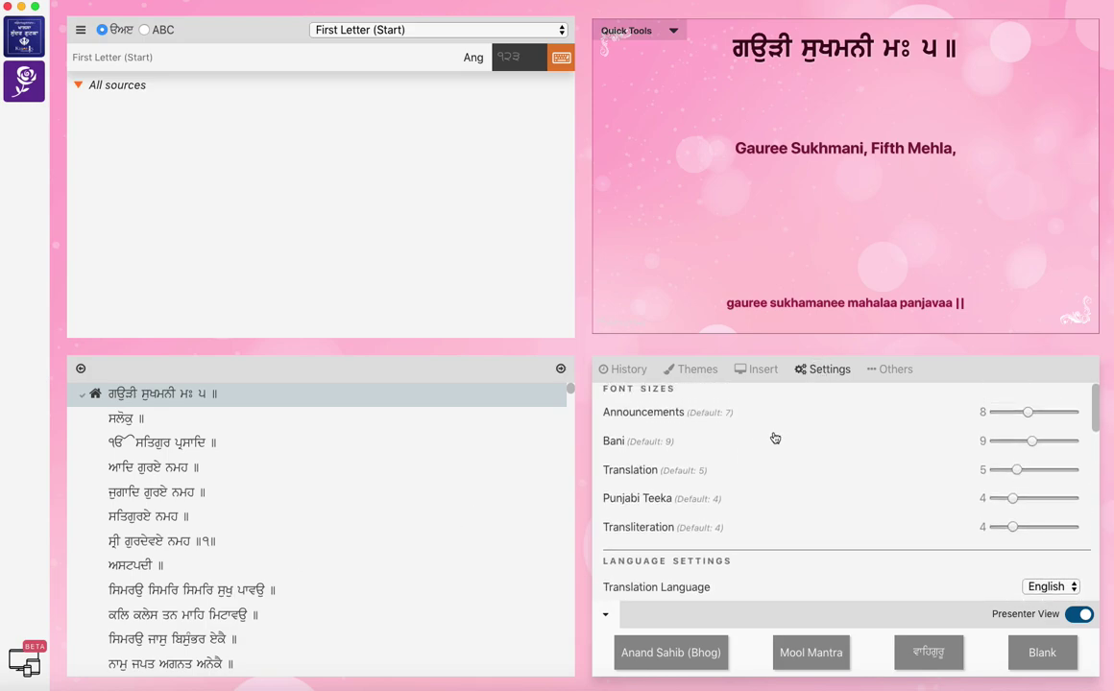
scroll(770, 479, down, 10)
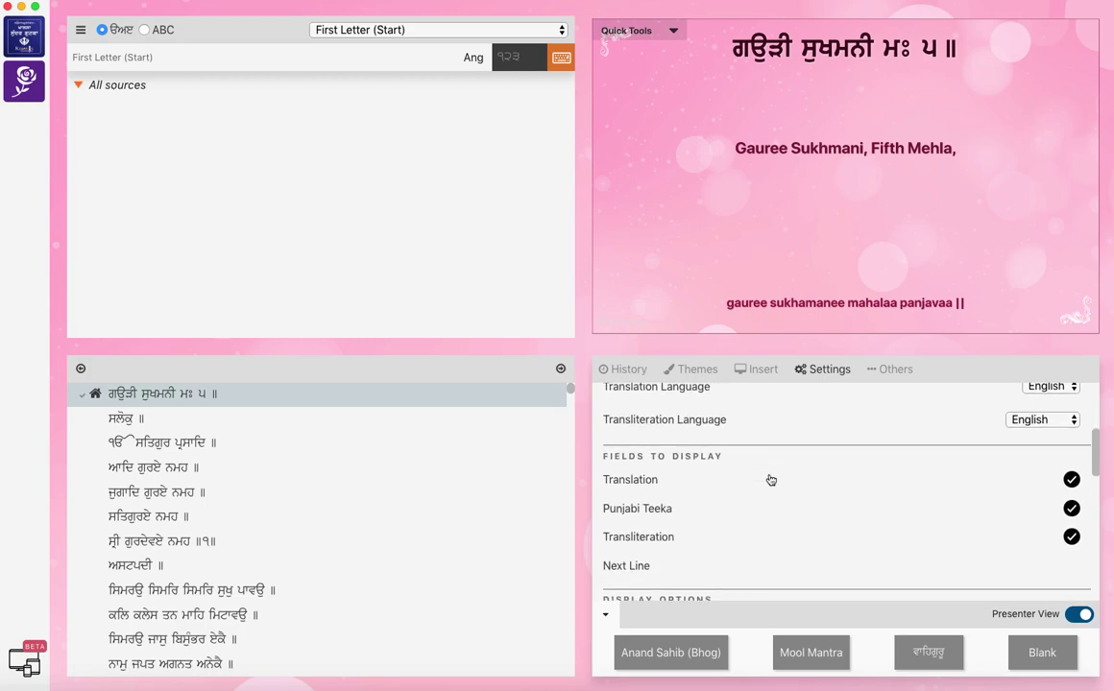
scroll(763, 479, down, 4)
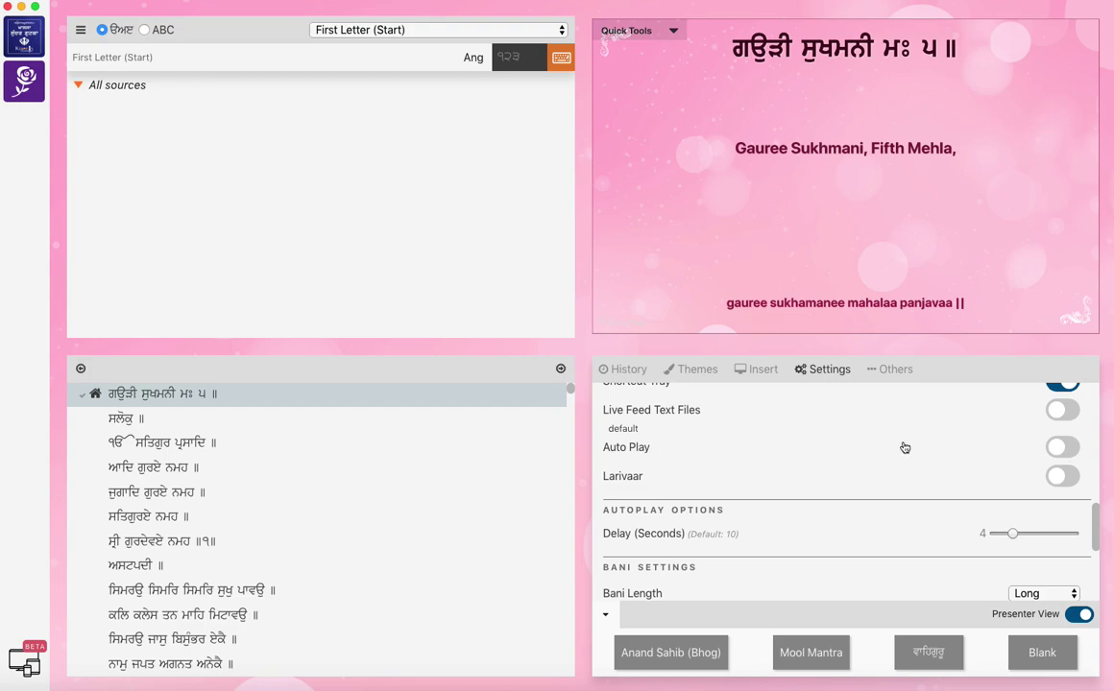
- Turn on Auto Play and set its delay to 8, then 3 seconds
click(1062, 448)
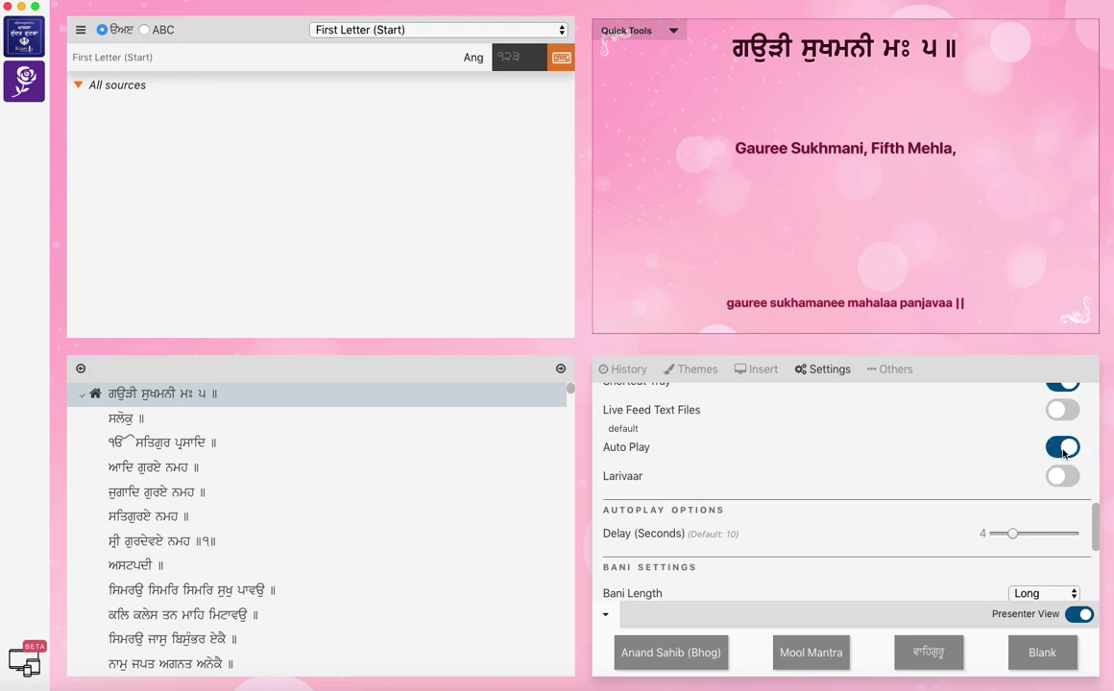
scroll(836, 449, down, 3)
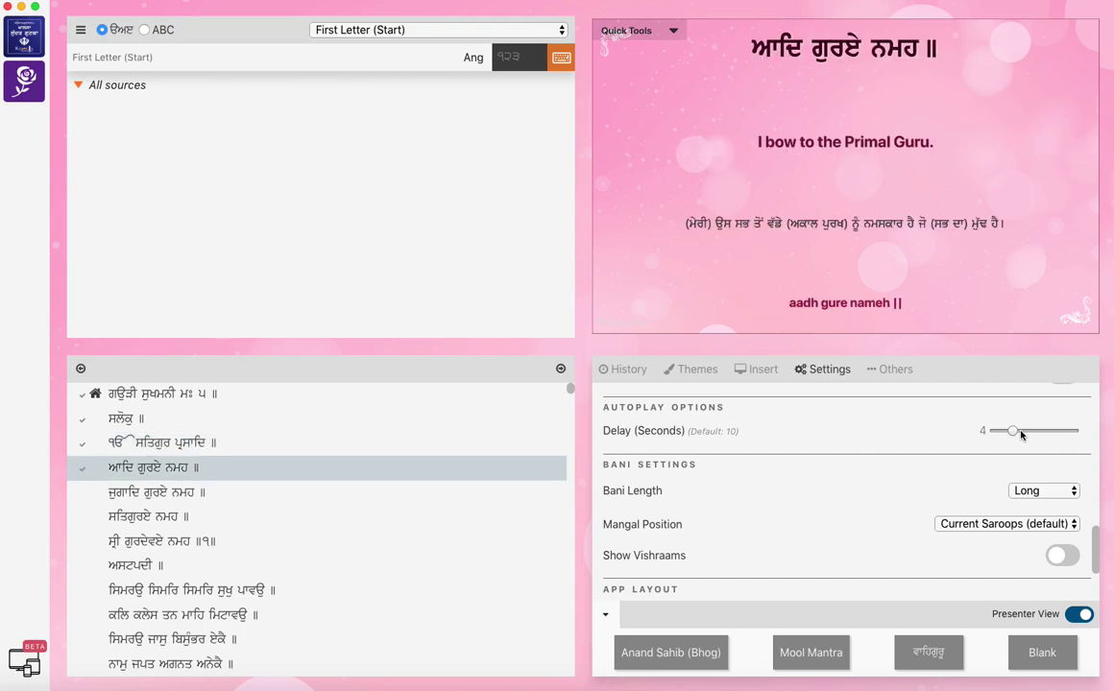
drag(1015, 435, 1029, 437)
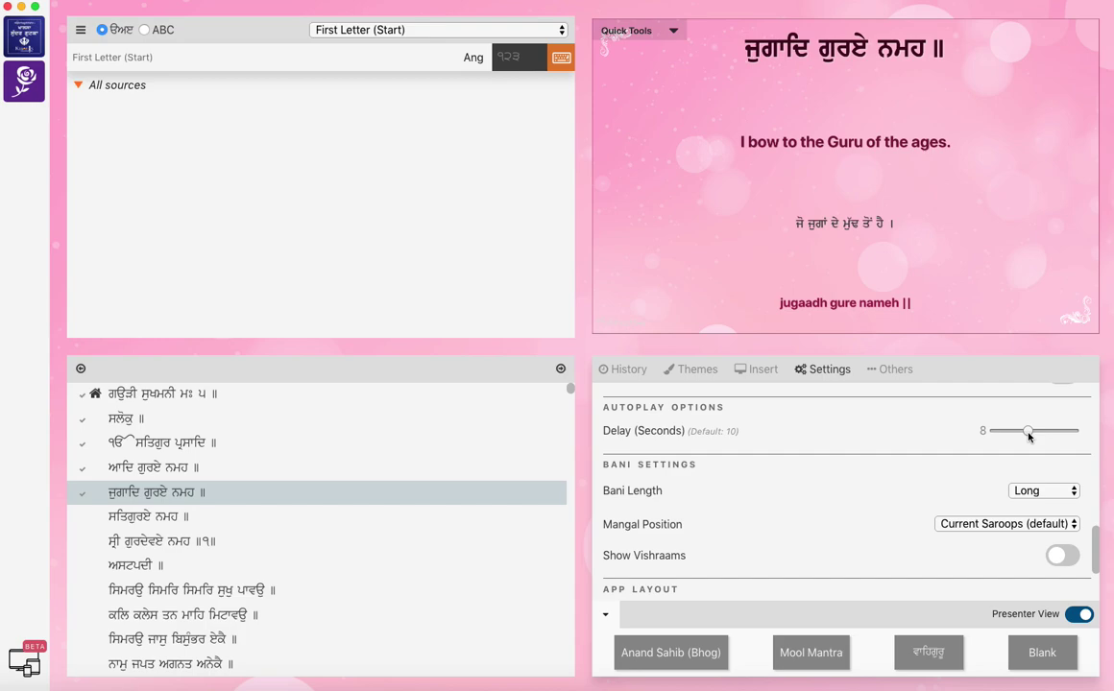
drag(1027, 437, 1010, 438)
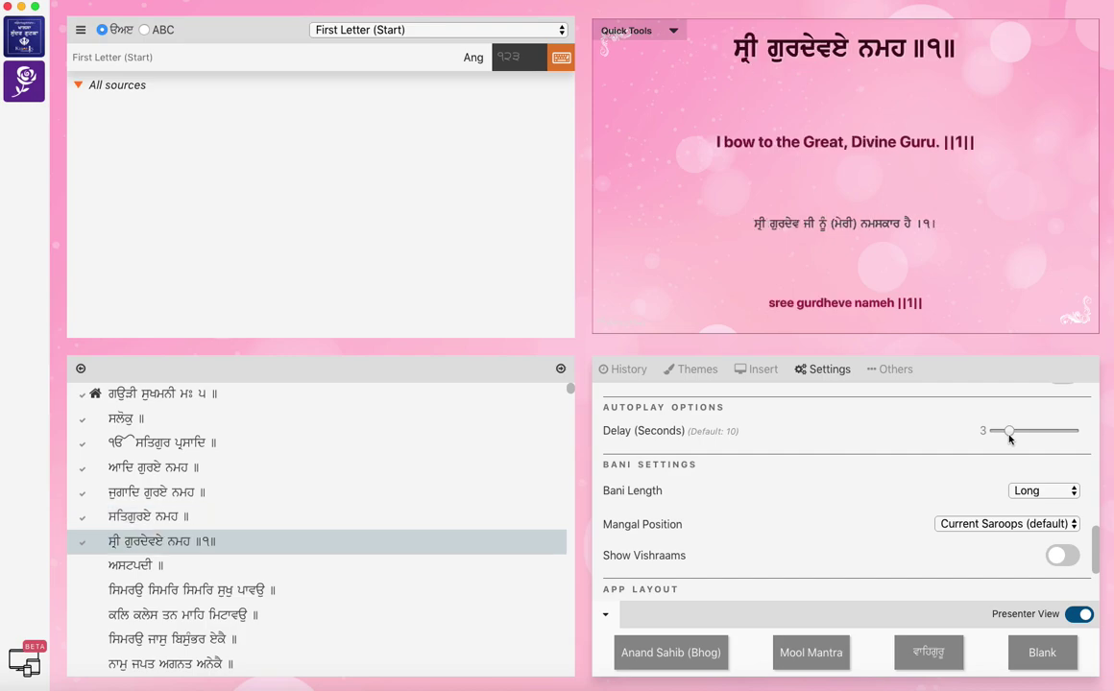
- Switch Auto Play off and return the slide to 'Gauree Sukhmani, Fifth Mehla'
scroll(1008, 439, up, 2)
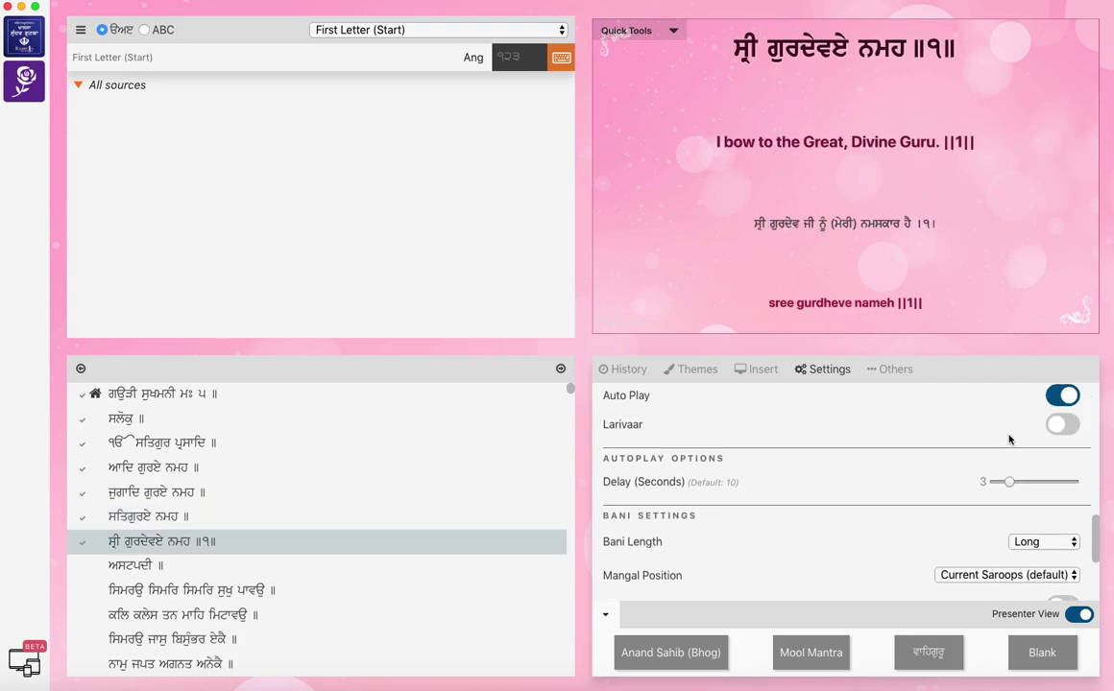
click(1060, 397)
key(space)
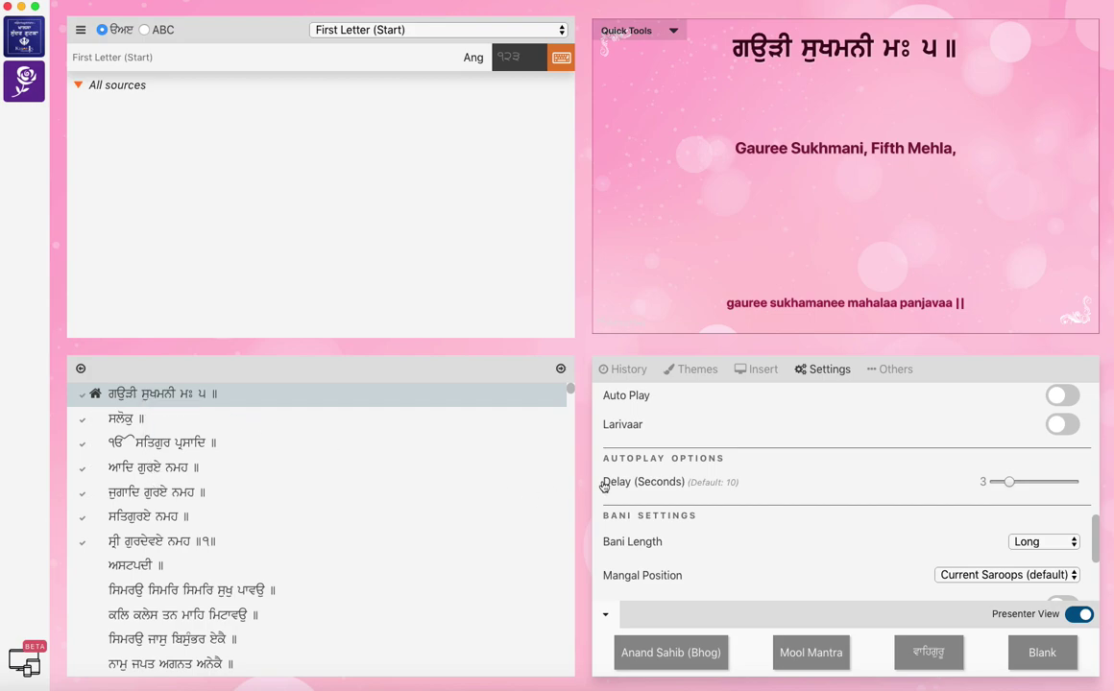
scroll(634, 485, down, 1)
scroll(633, 485, down, 2)
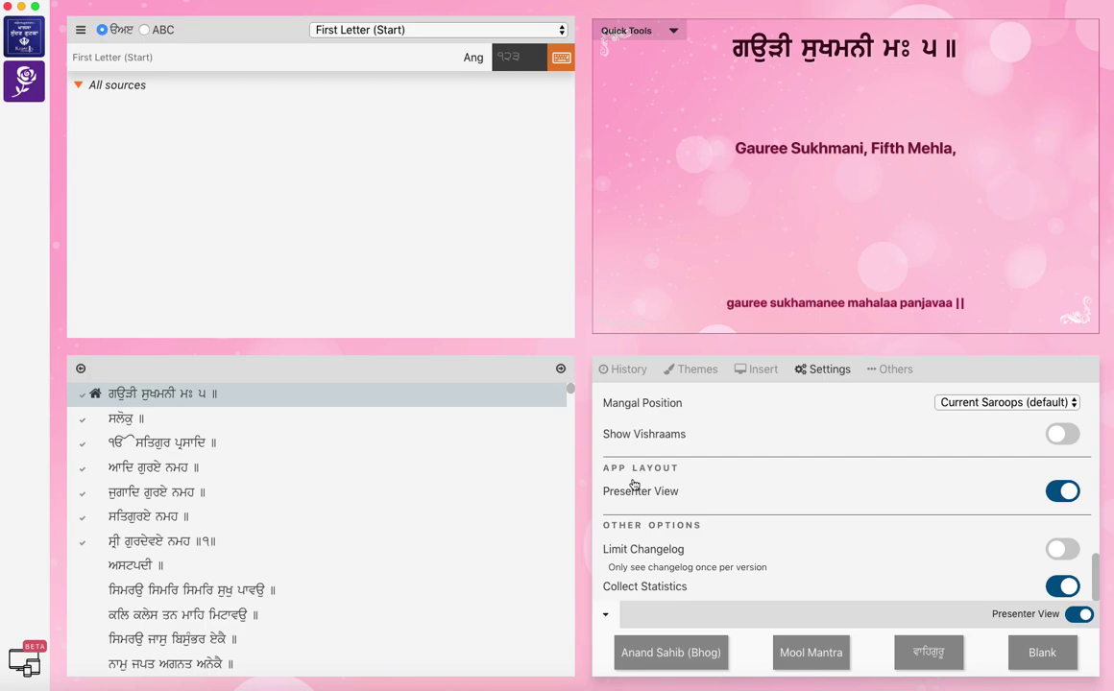
scroll(759, 437, up, 2)
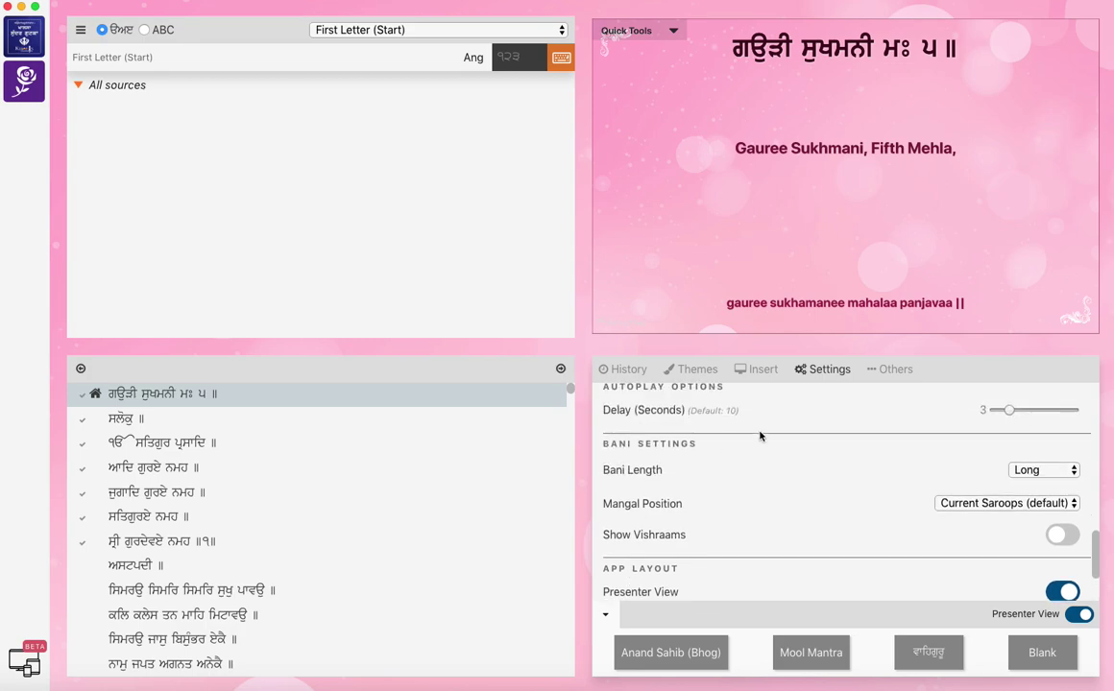
- Open the What's New notes from the Others section, then close them
click(893, 370)
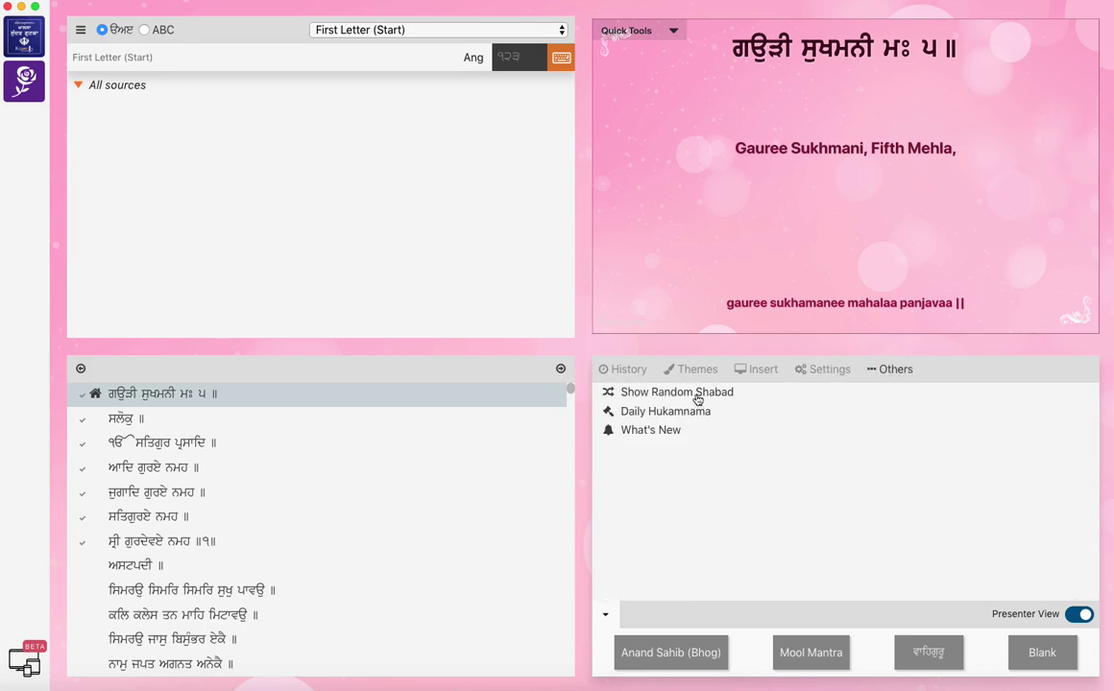
click(660, 435)
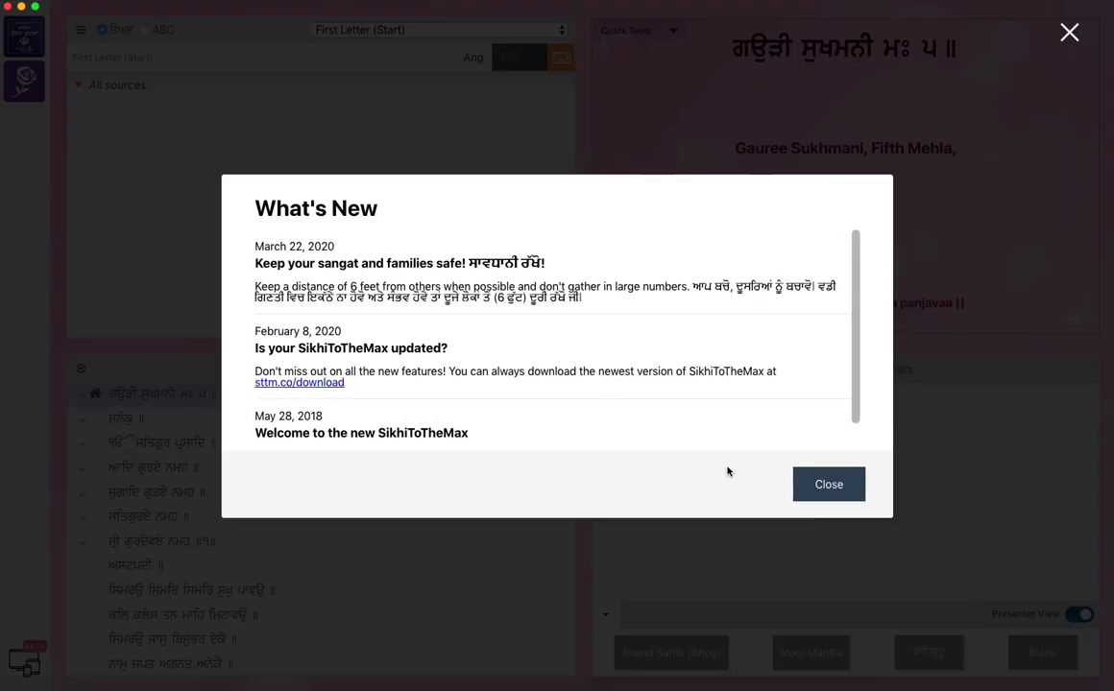
click(813, 480)
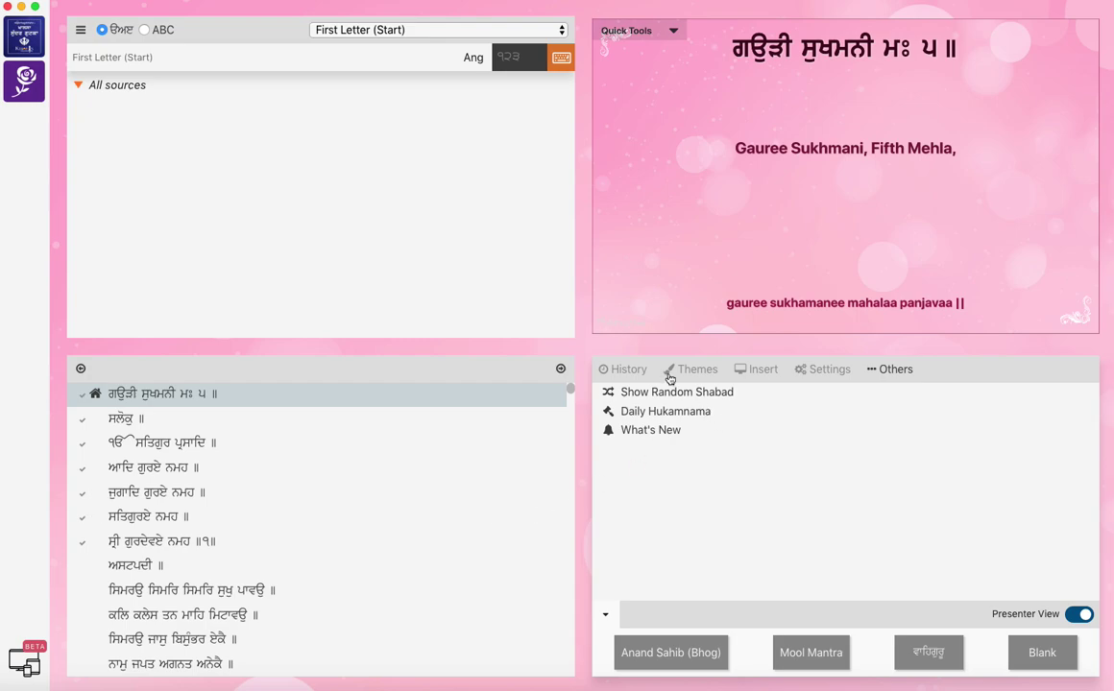
- Present the ਸਲੋਕੁ verse of the shabad on the slide
click(249, 398)
click(177, 421)
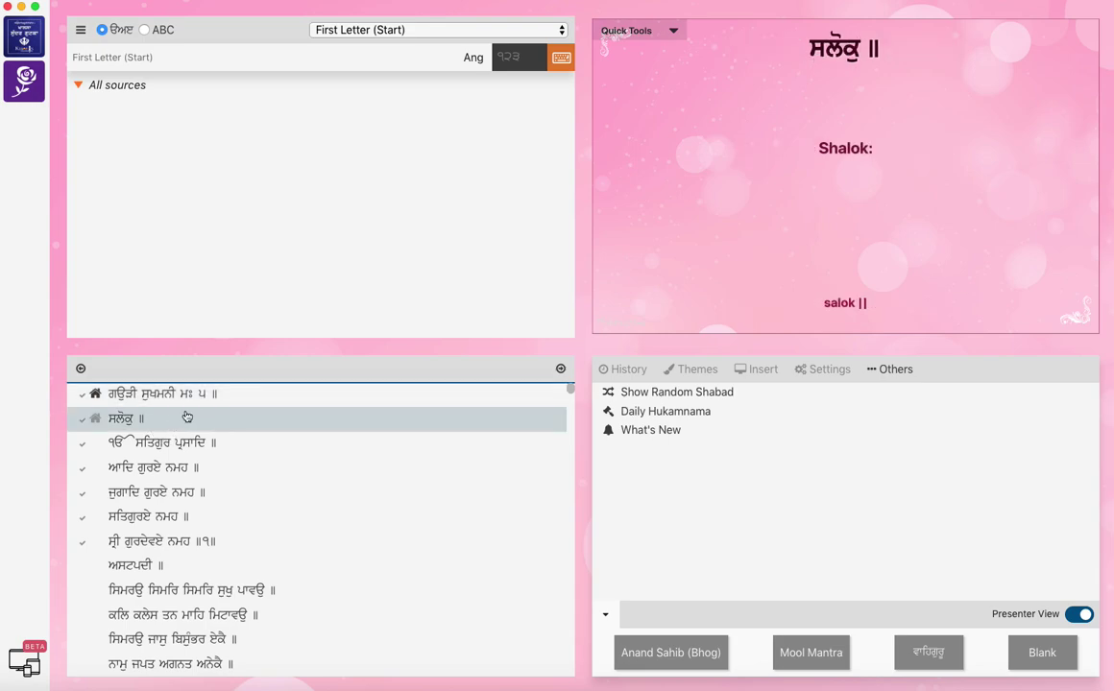
click(205, 400)
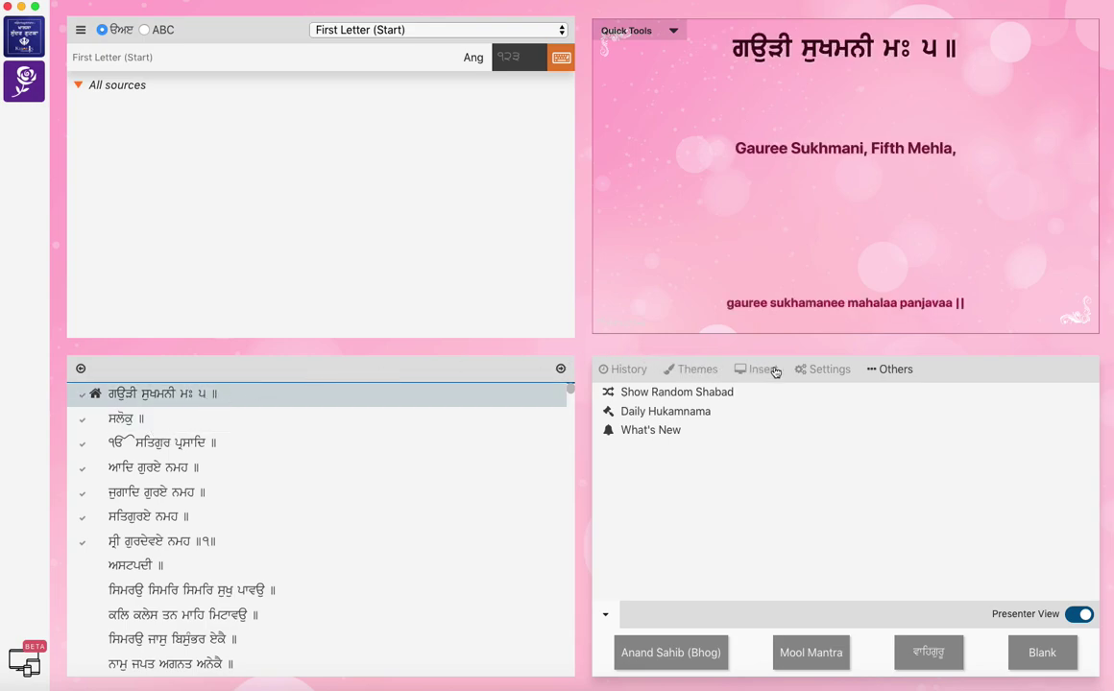
- Open Settings and scroll through font sizes, display and autoplay down to Bani Settings
click(809, 371)
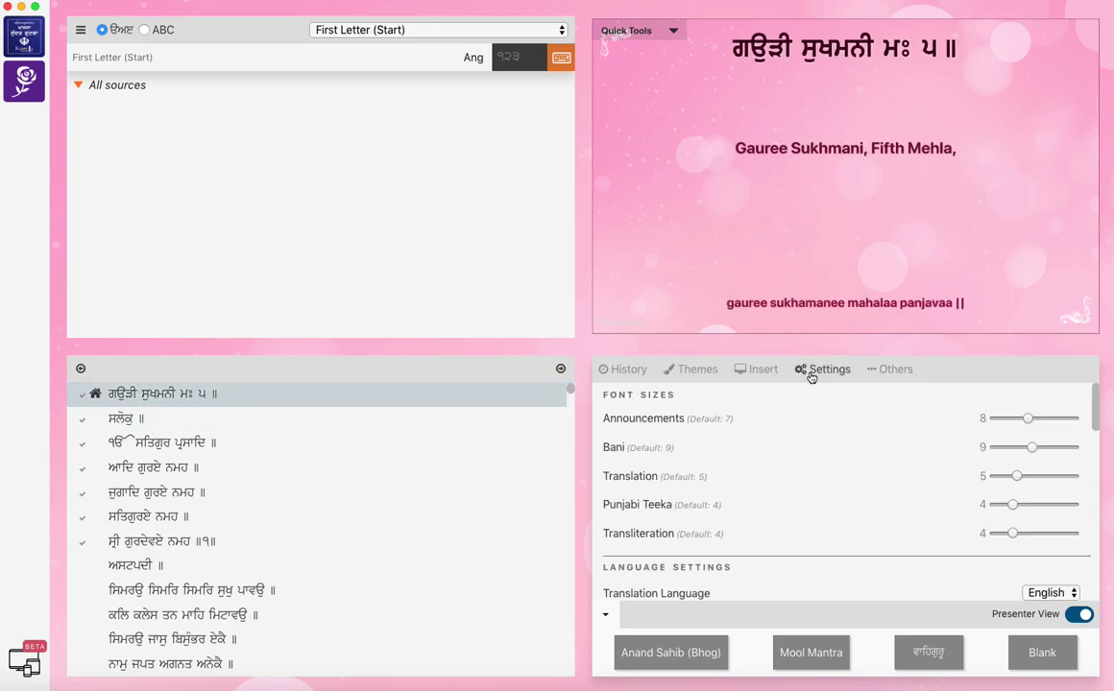
scroll(763, 484, down, 3)
scroll(763, 485, down, 1)
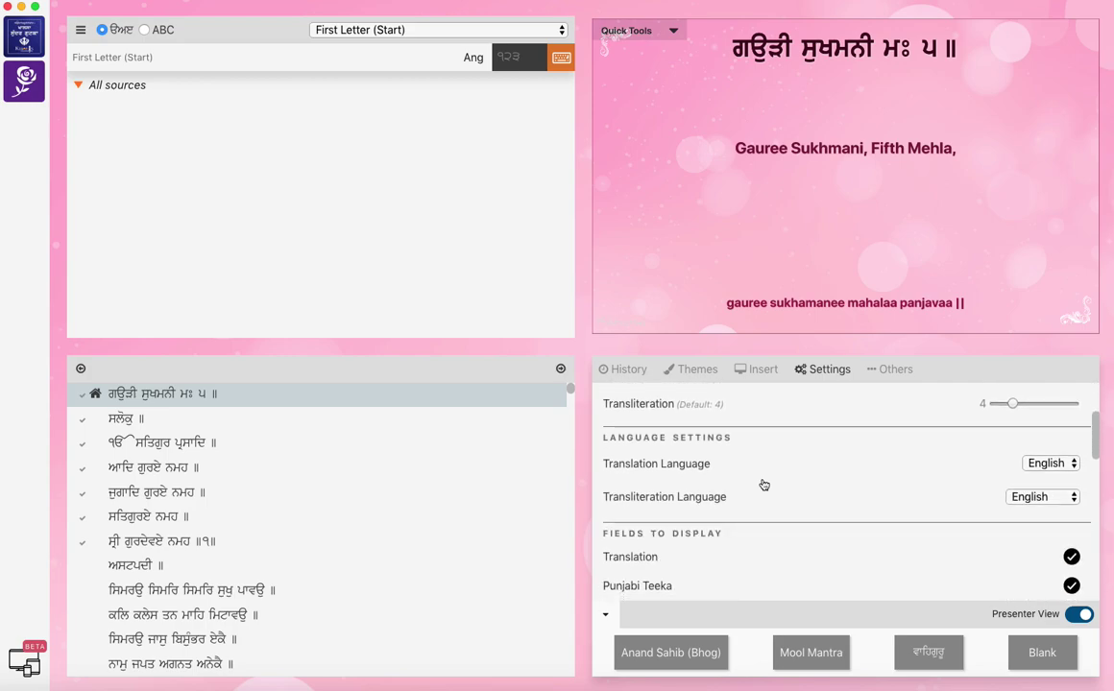
scroll(763, 485, down, 4)
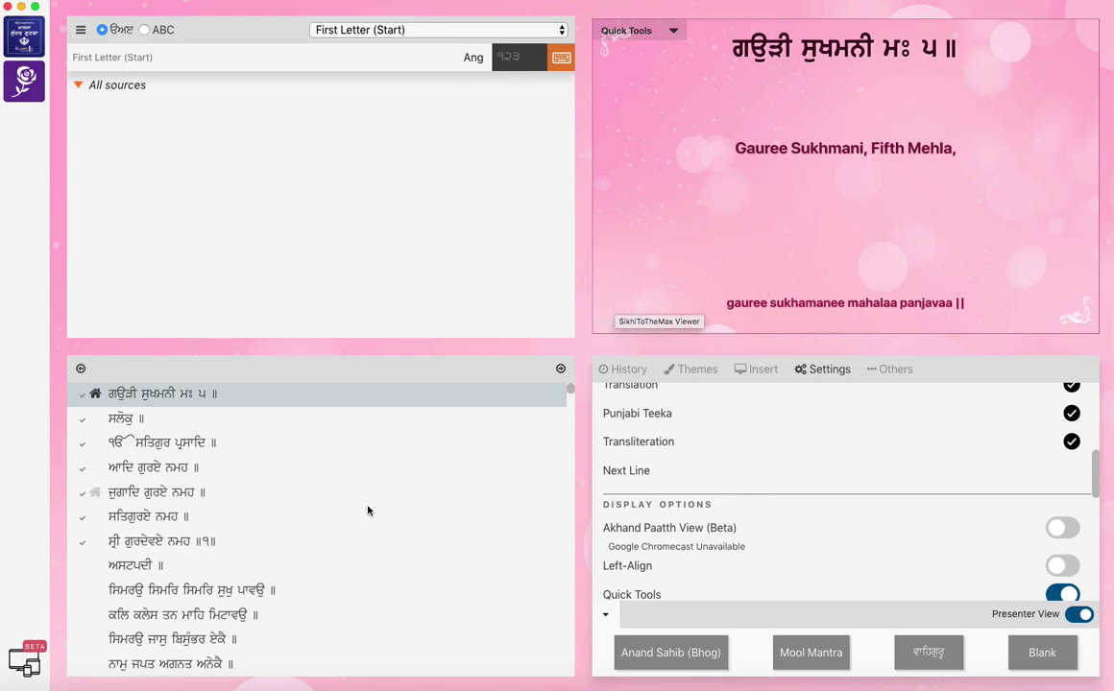
scroll(786, 388, up, 5)
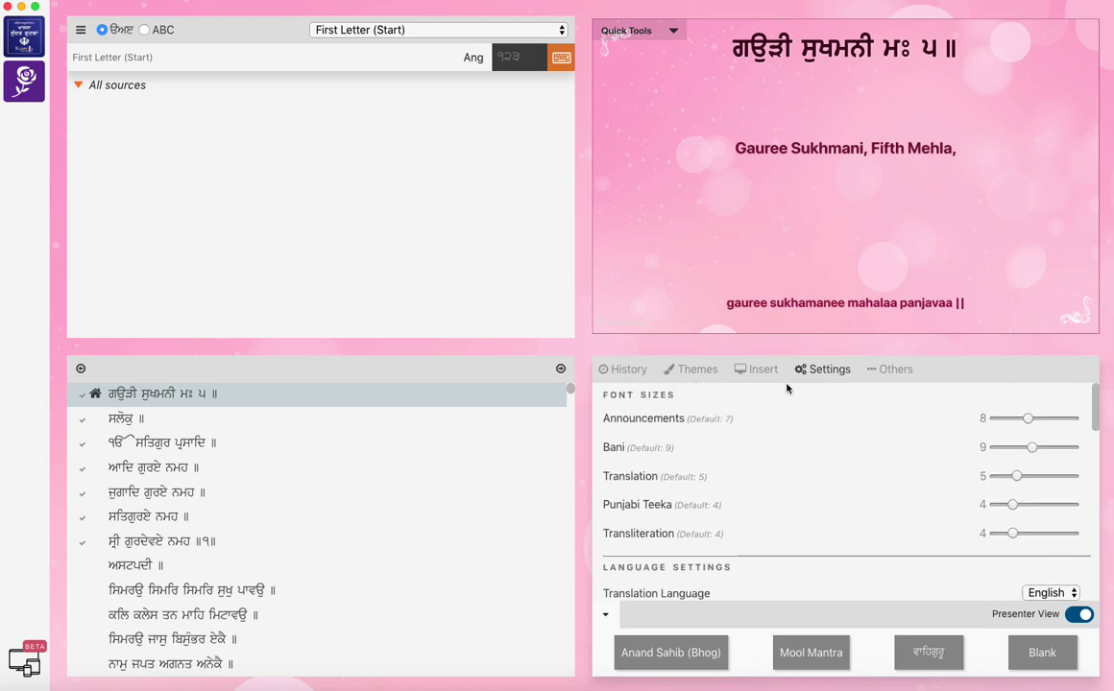
scroll(707, 488, down, 3)
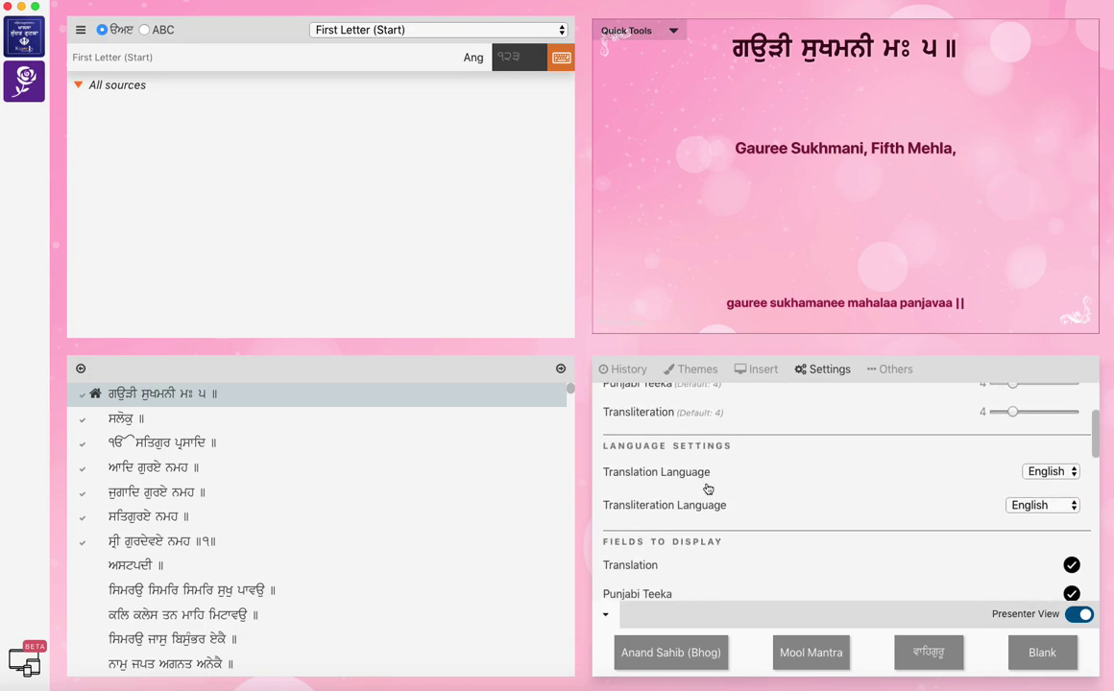
scroll(707, 488, down, 5)
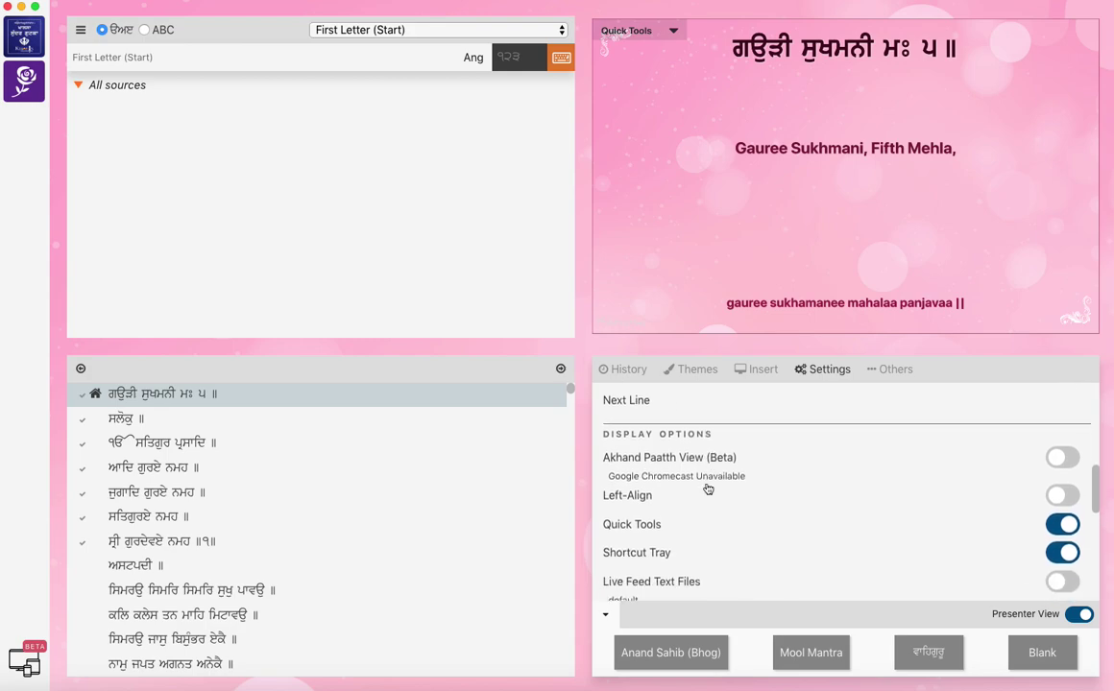
scroll(707, 488, down, 1)
scroll(707, 489, down, 3)
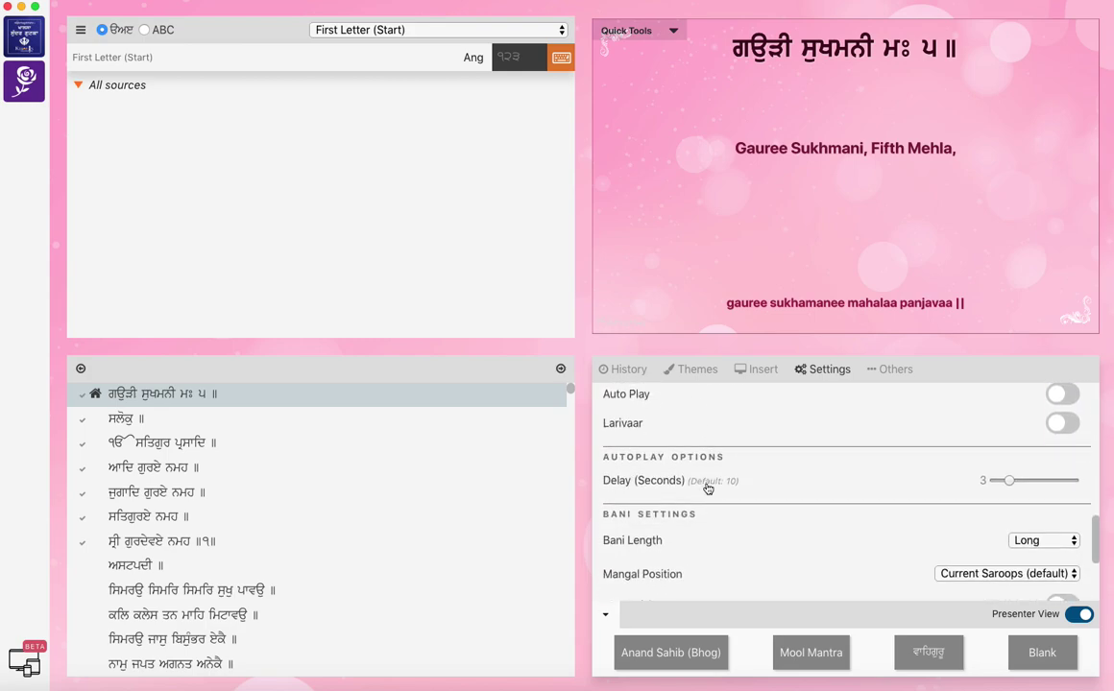
scroll(702, 474, down, 1)
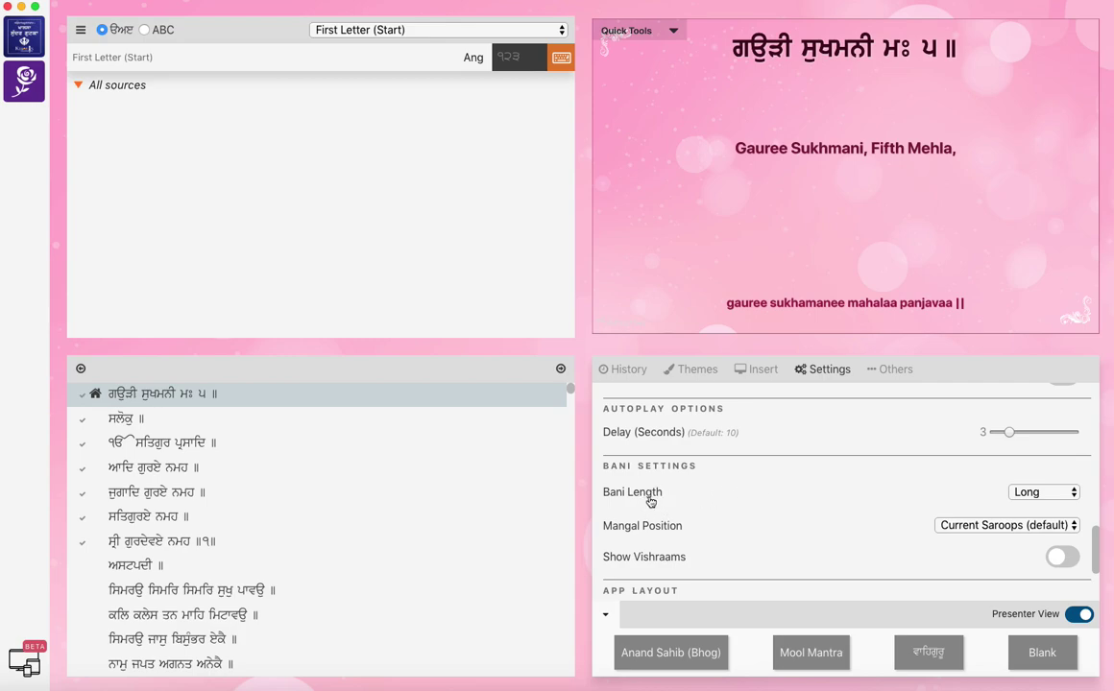
click(1073, 493)
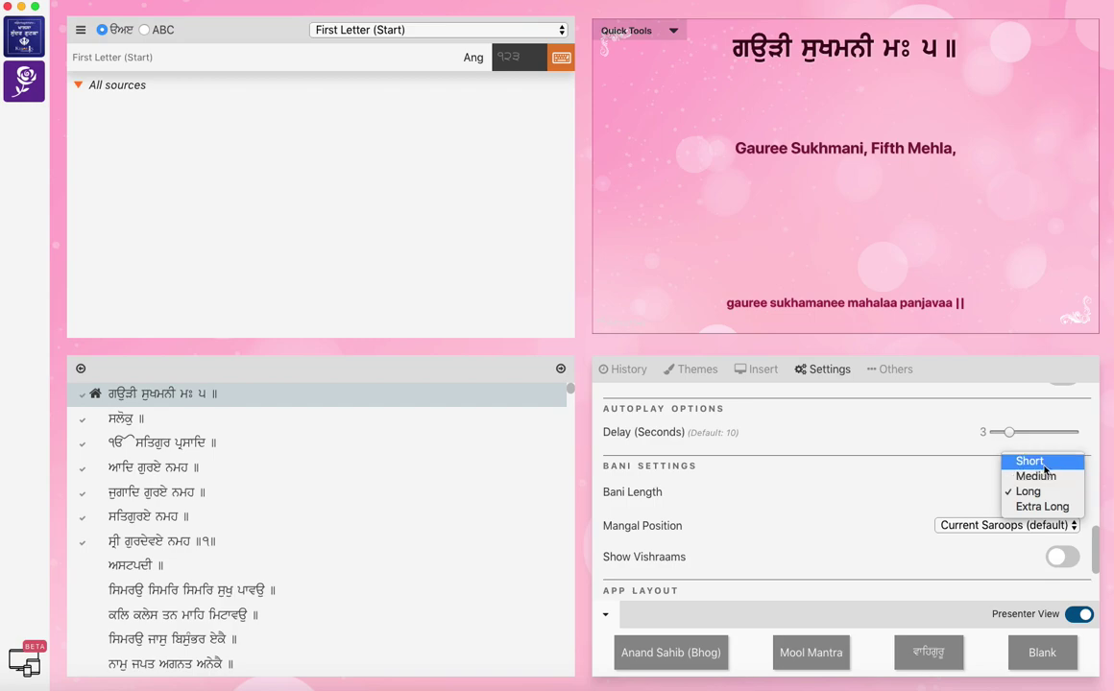
click(1043, 461)
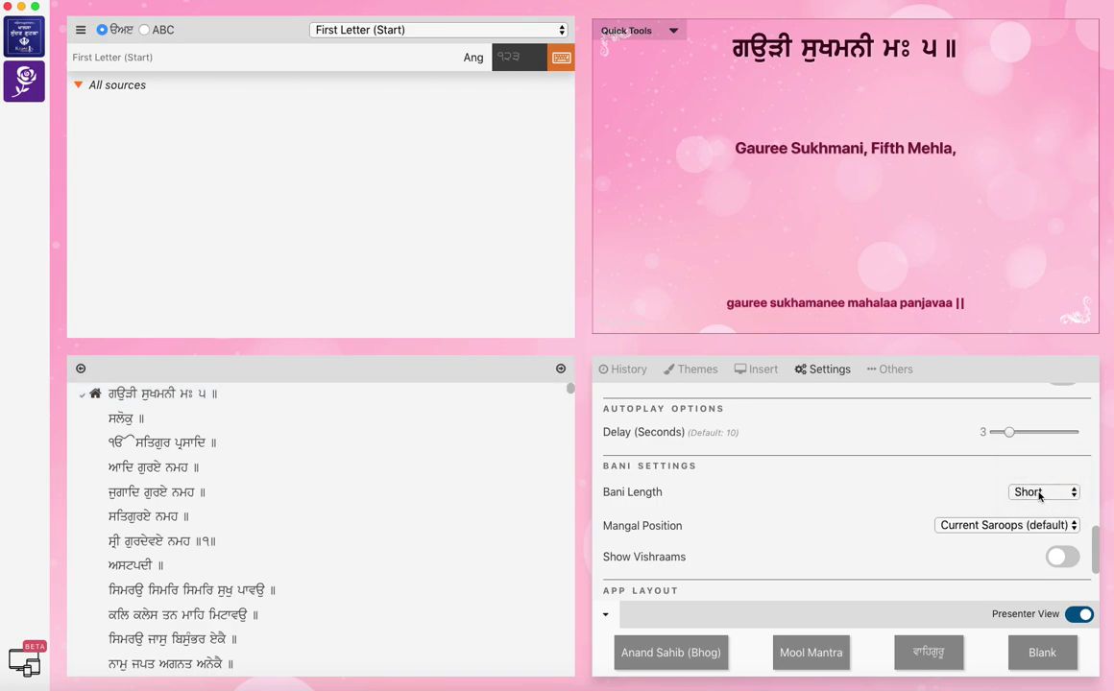
scroll(236, 504, down, 5)
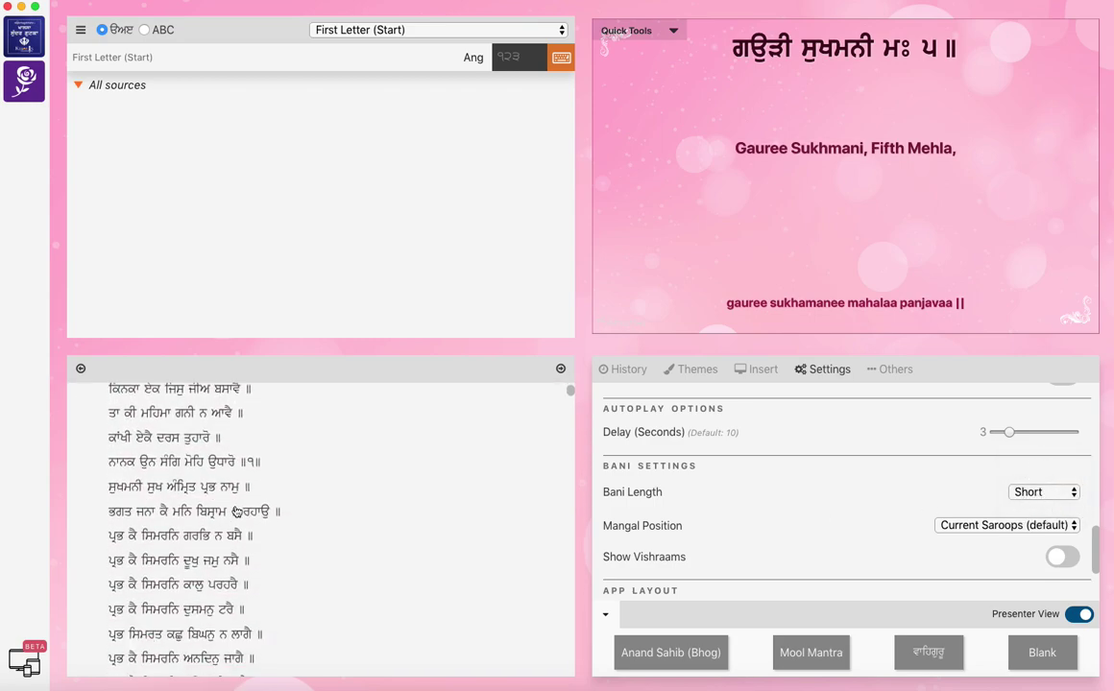
scroll(236, 512, down, 7)
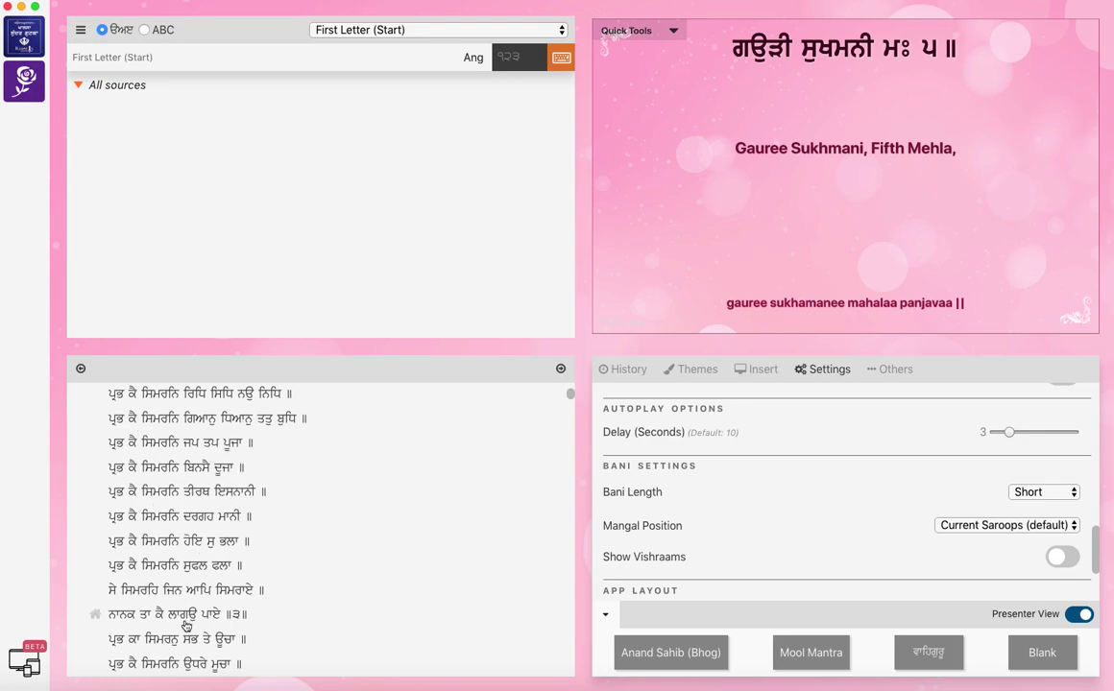
scroll(269, 546, up, 3)
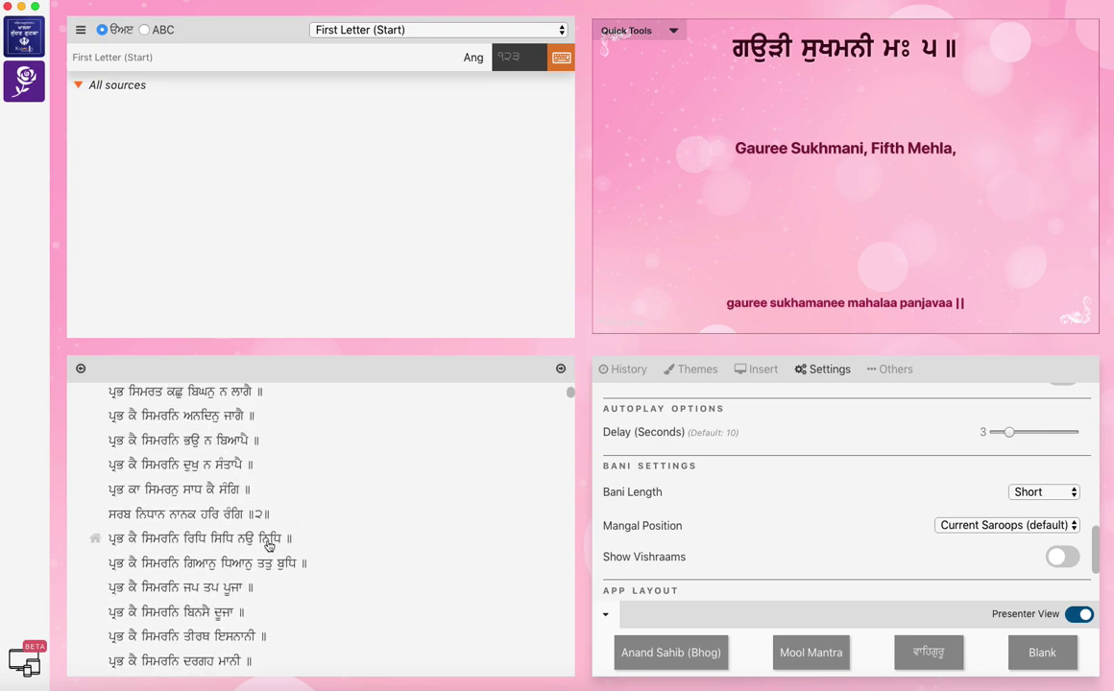
click(1061, 496)
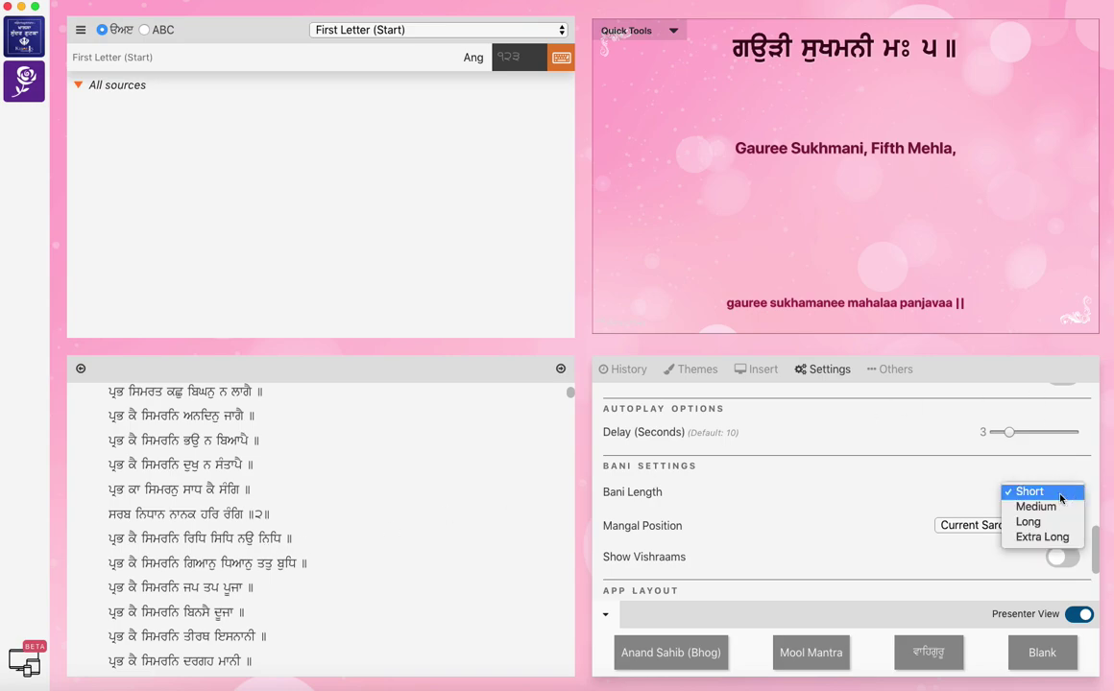
click(1028, 521)
scroll(298, 490, up, 8)
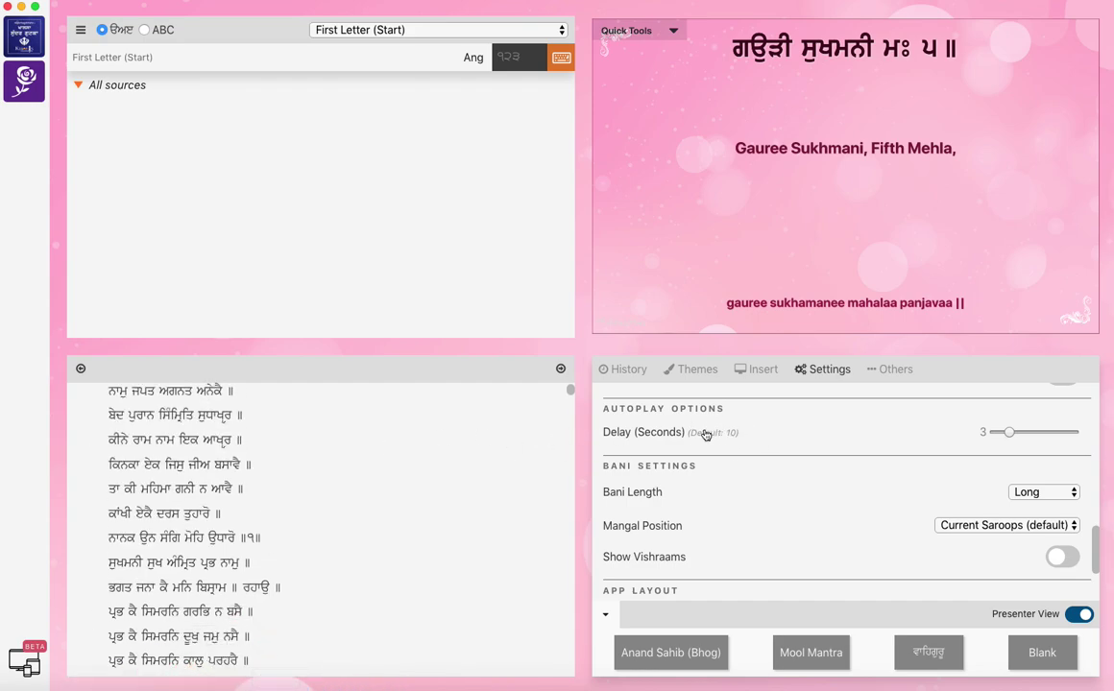
scroll(402, 451, up, 6)
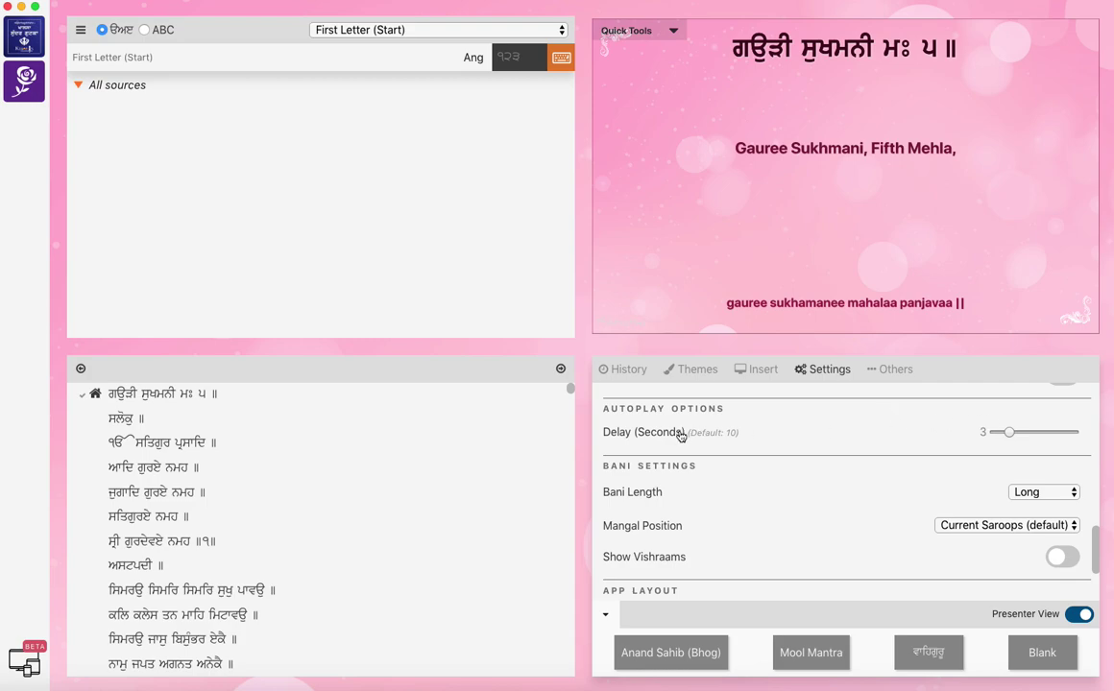
scroll(881, 443, up, 5)
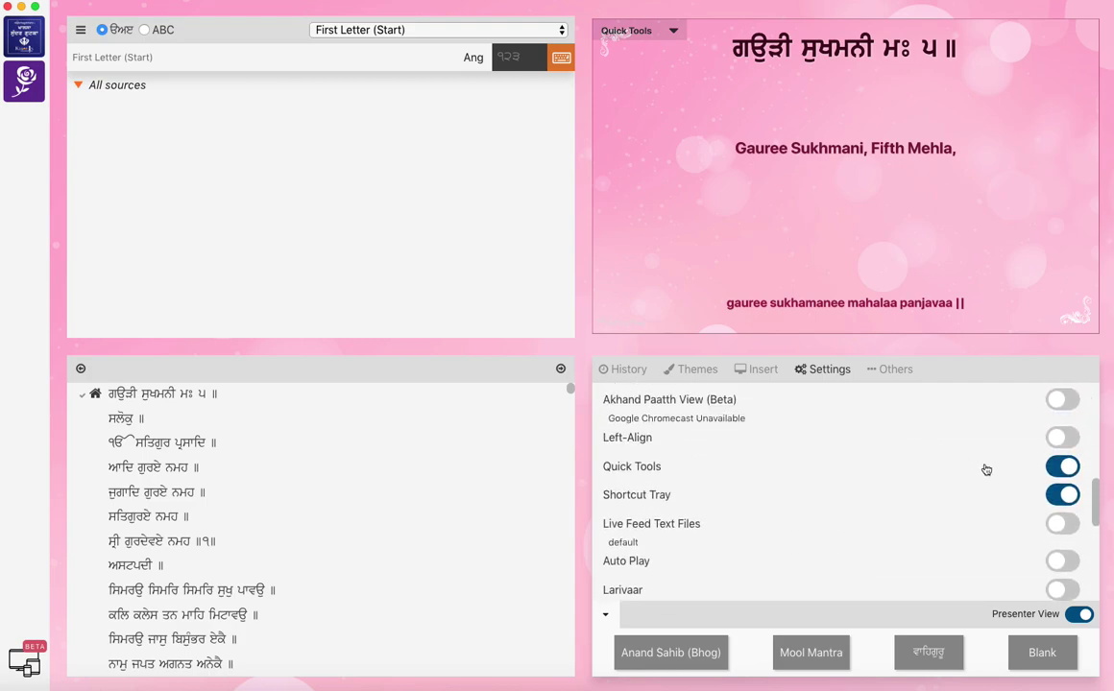
- Auto Play from the Gauree Sukhmani opening line, skipping ahead three stanzas, then switch Auto Play off
scroll(1060, 442, up, 3)
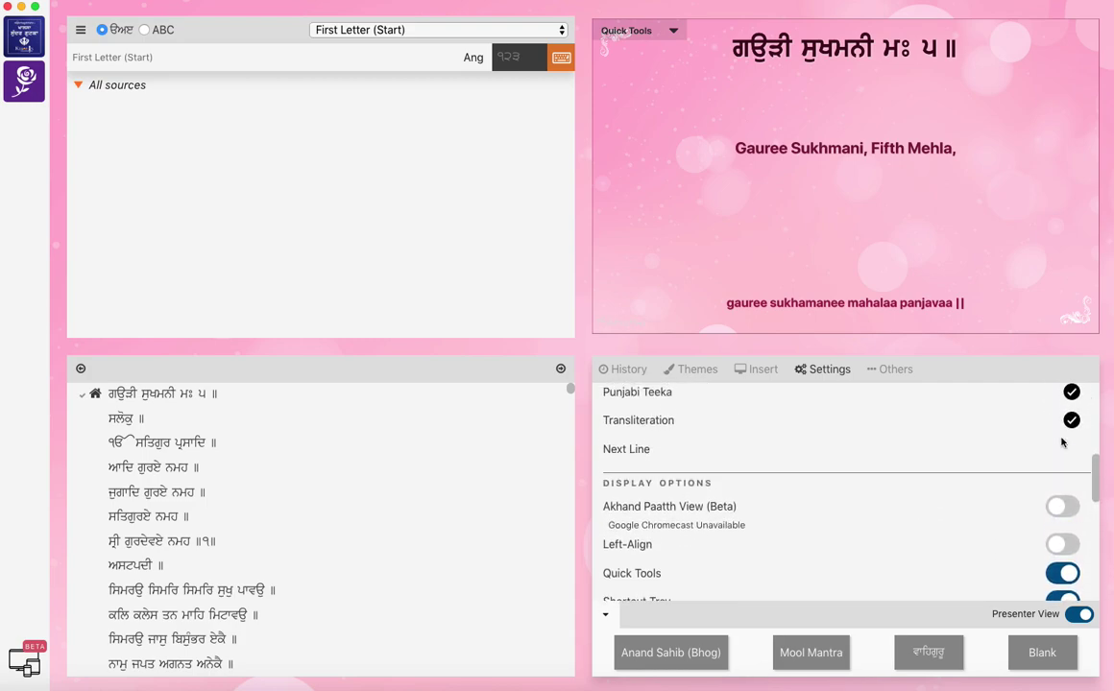
scroll(1032, 455, down, 5)
click(1069, 439)
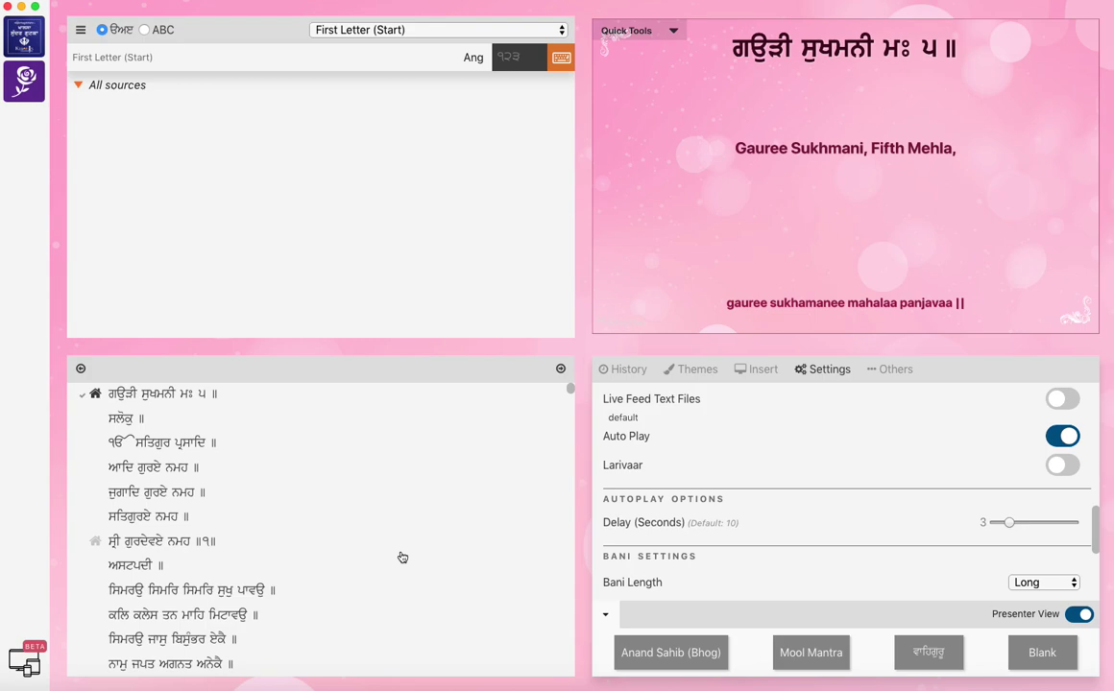
click(203, 404)
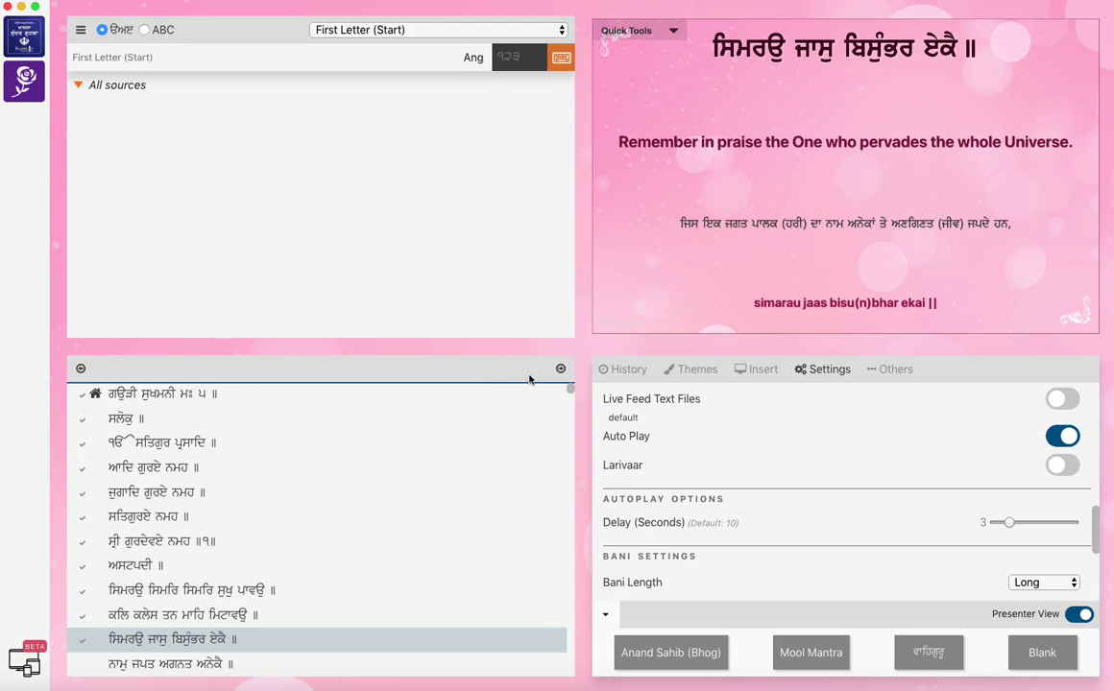
click(562, 368)
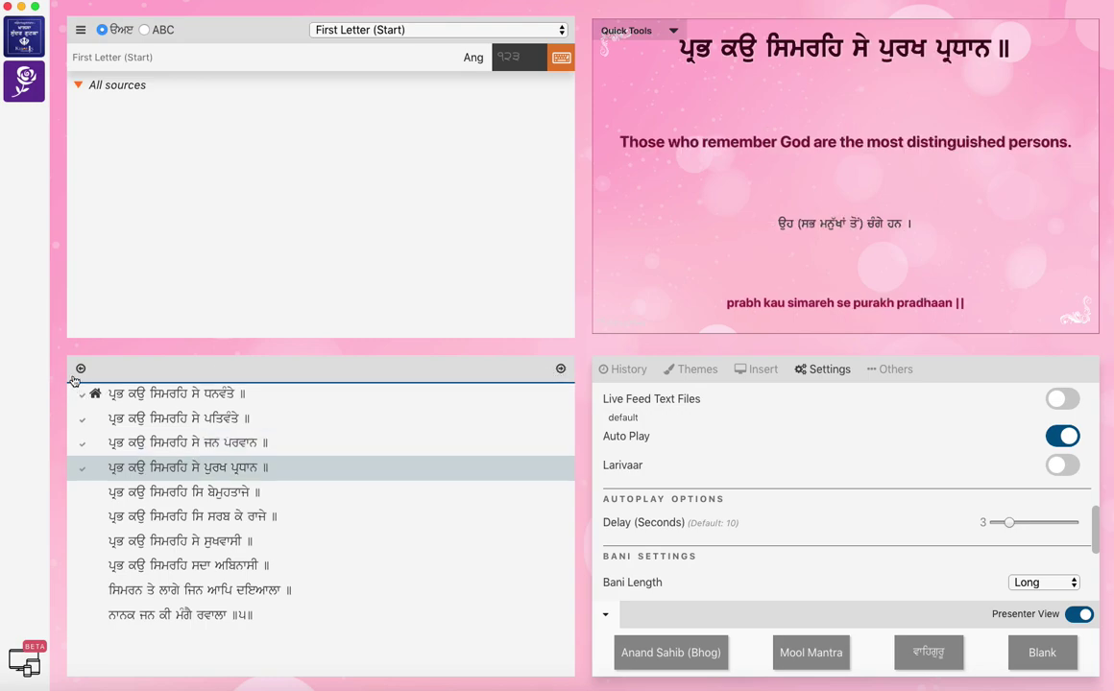
click(559, 370)
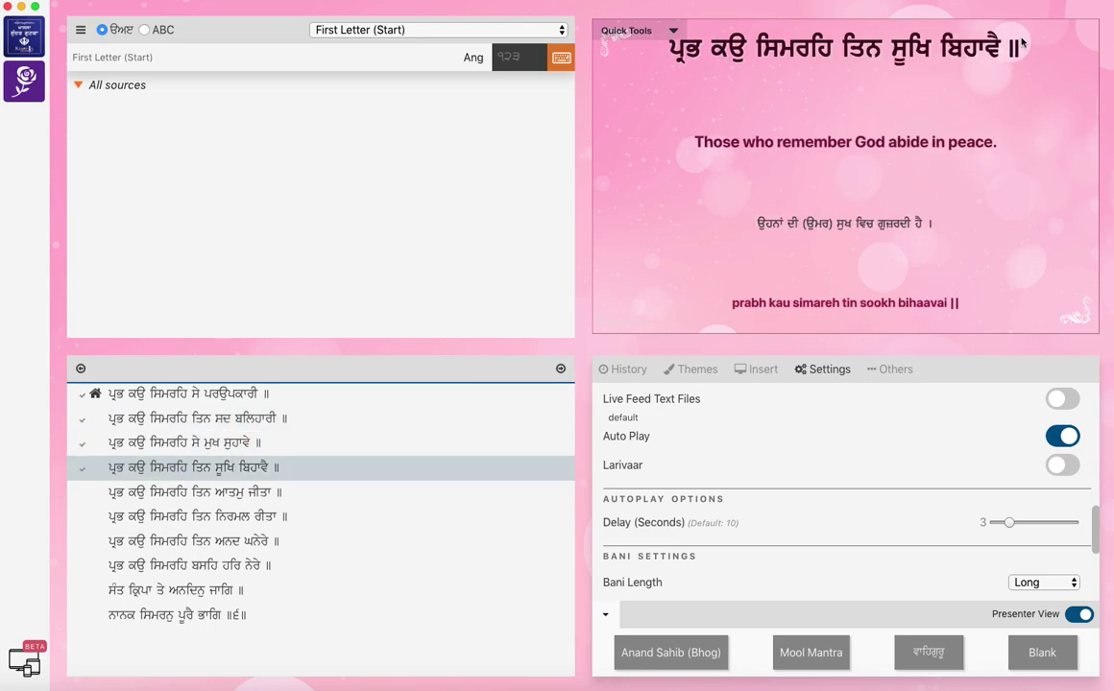
click(562, 374)
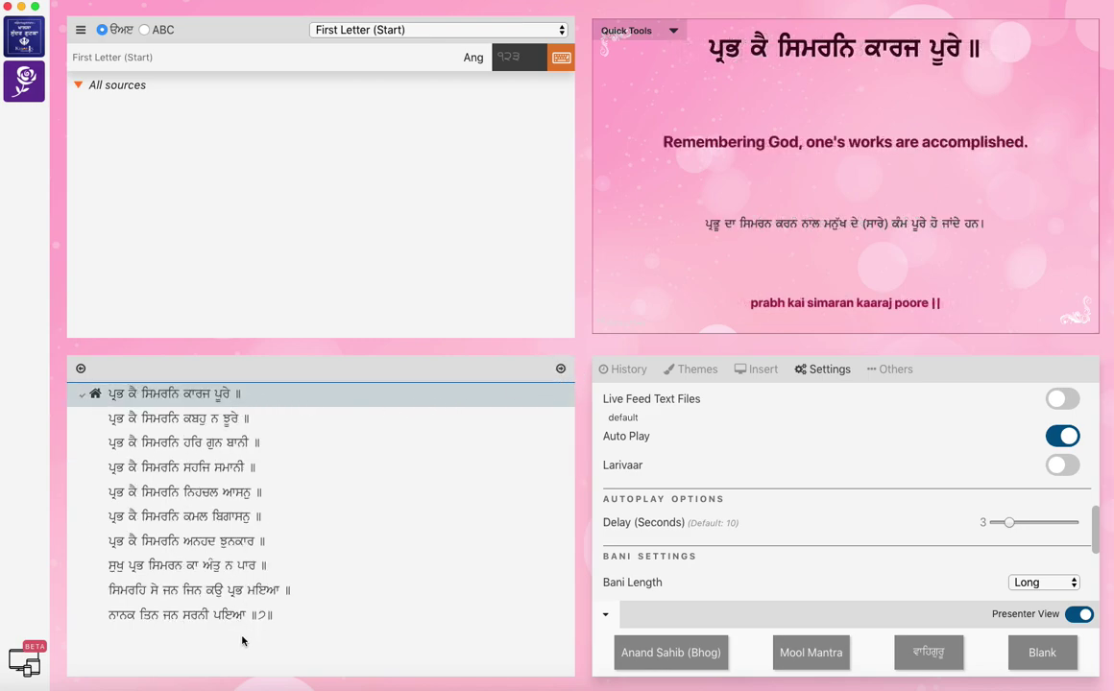
click(1056, 440)
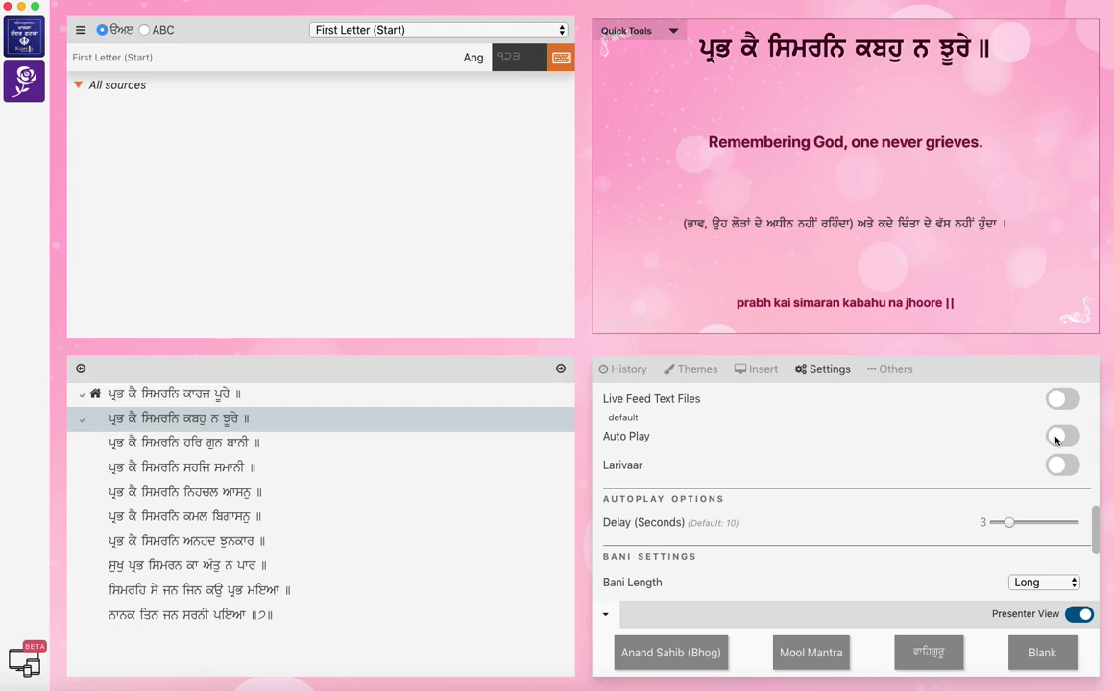
click(922, 657)
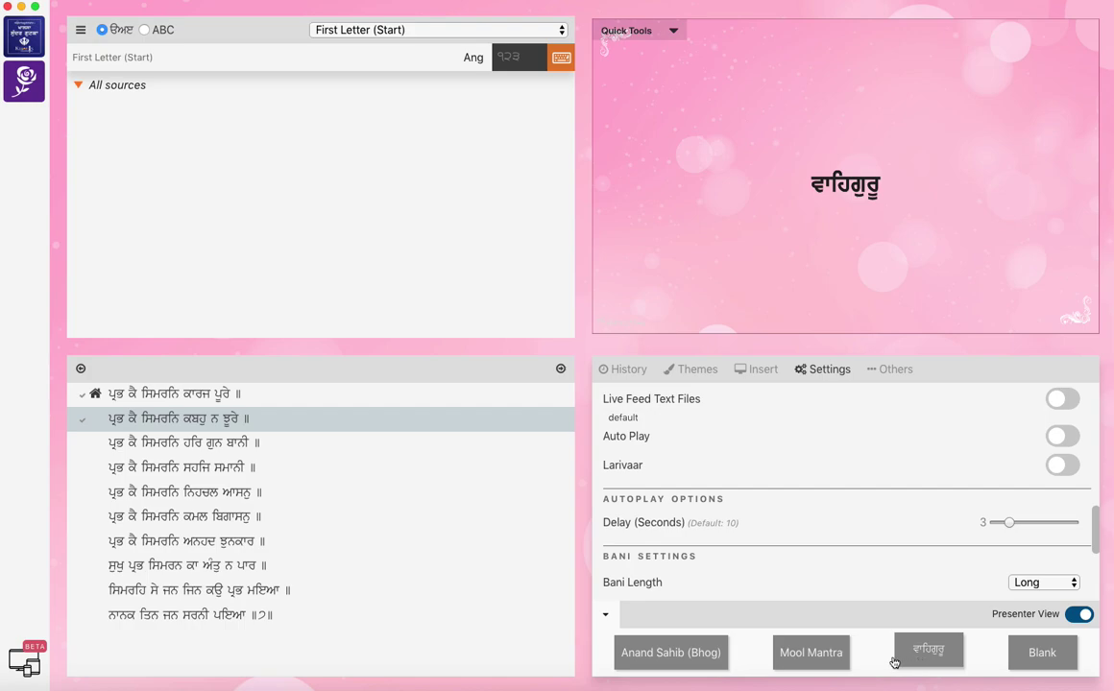
click(828, 658)
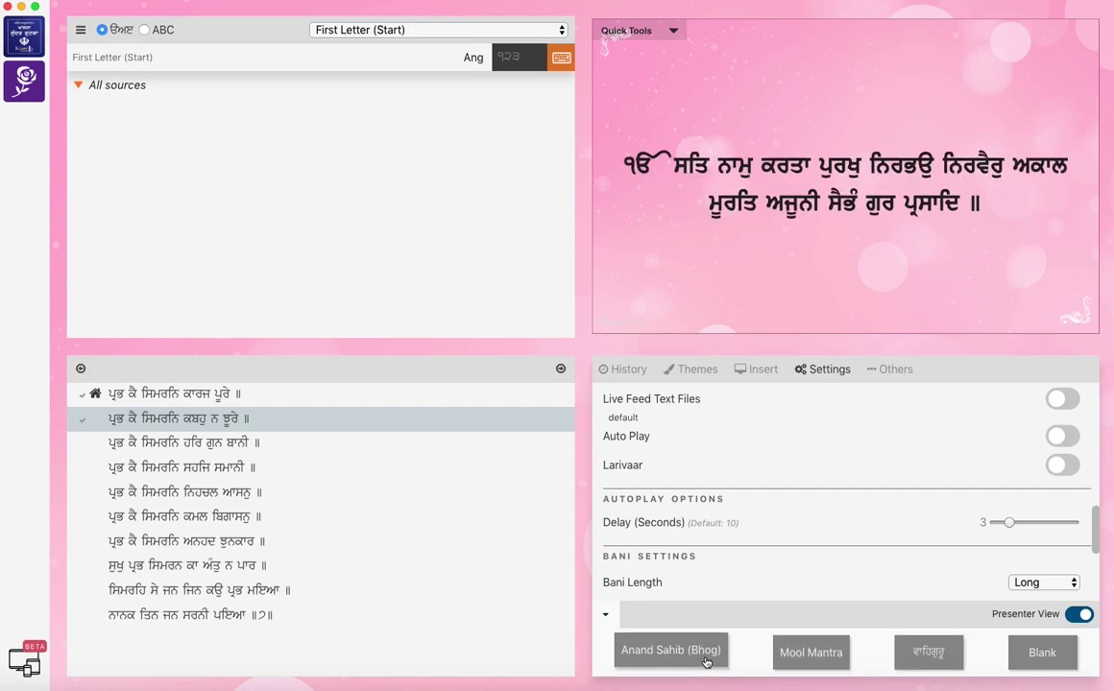
scroll(754, 535, down, 3)
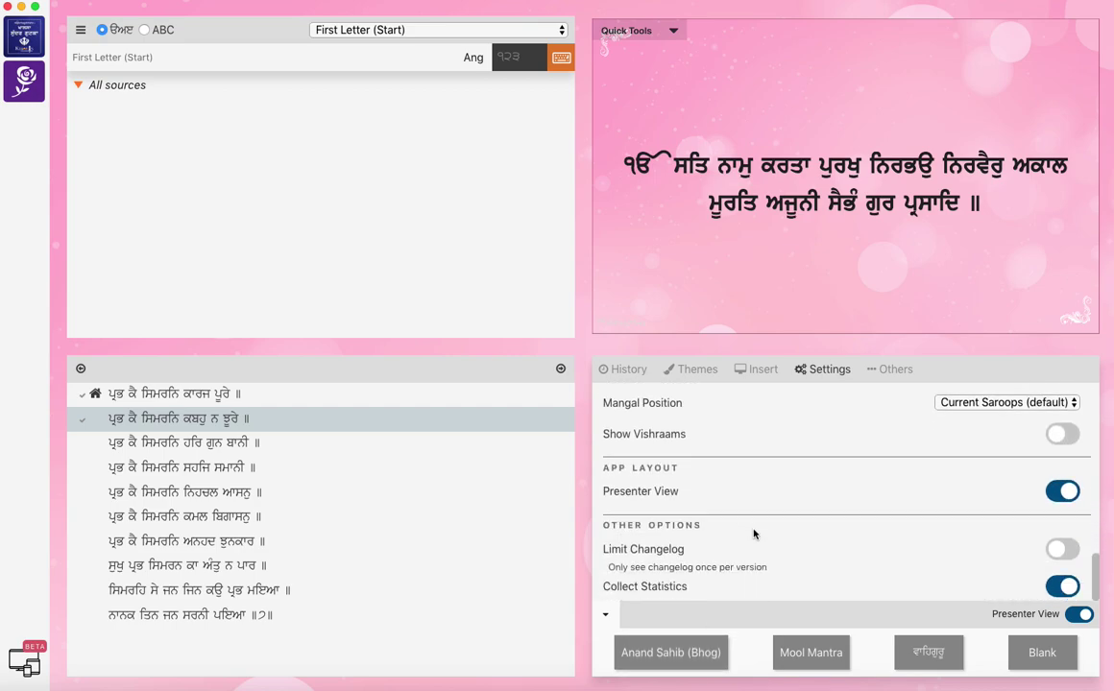
scroll(753, 535, up, 2)
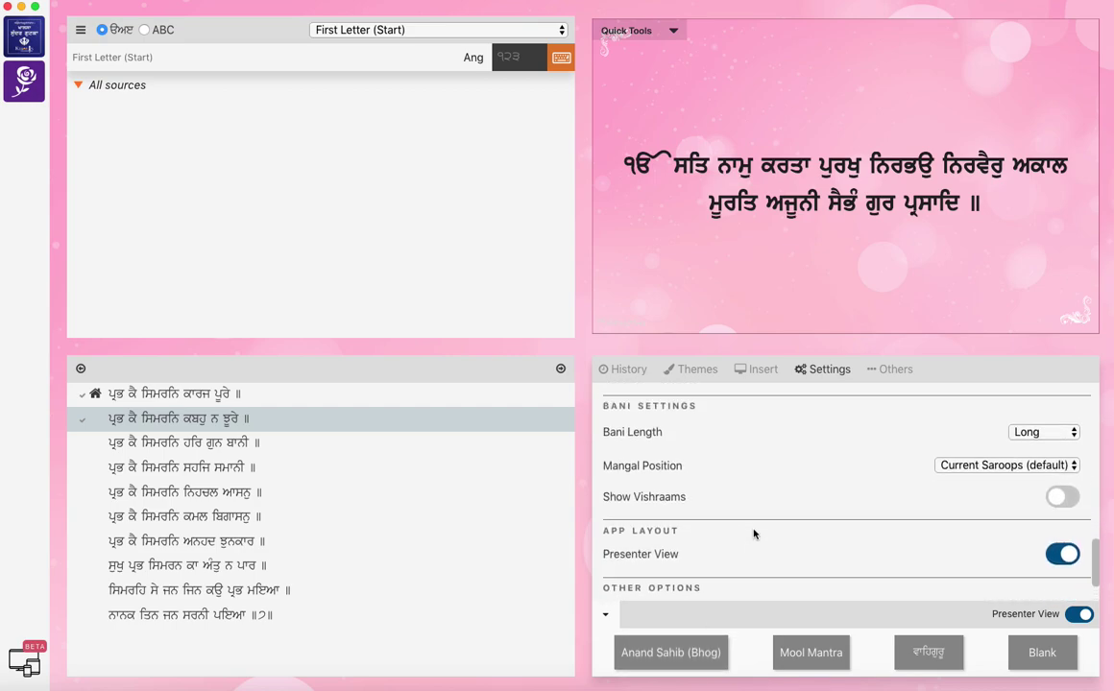
click(1058, 553)
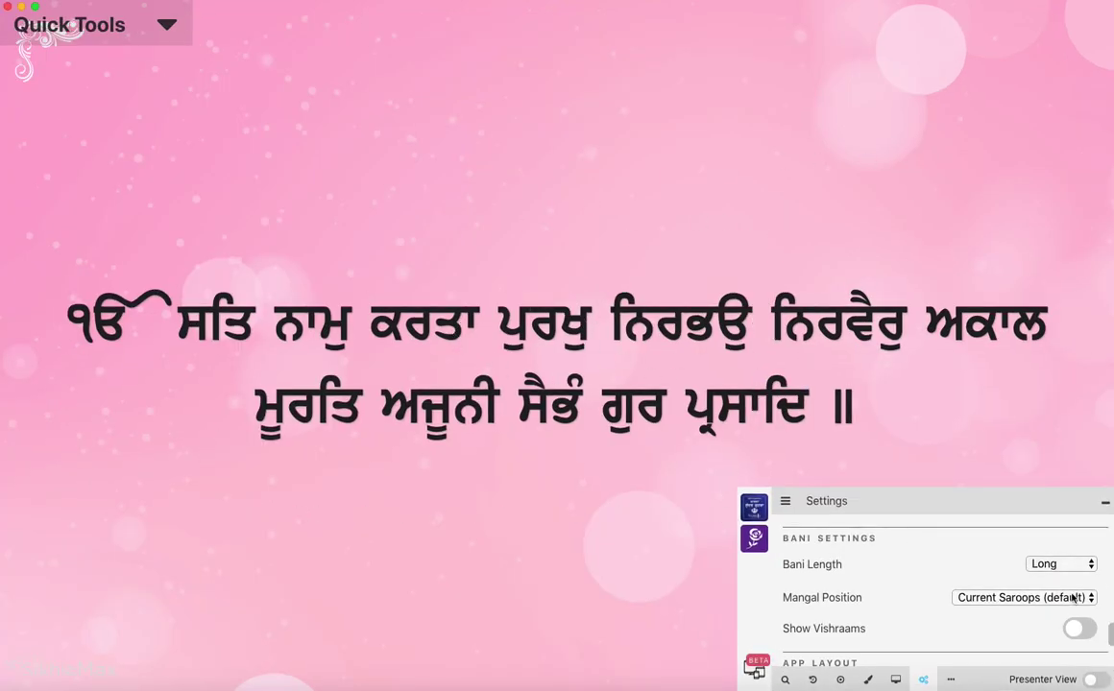
click(1089, 680)
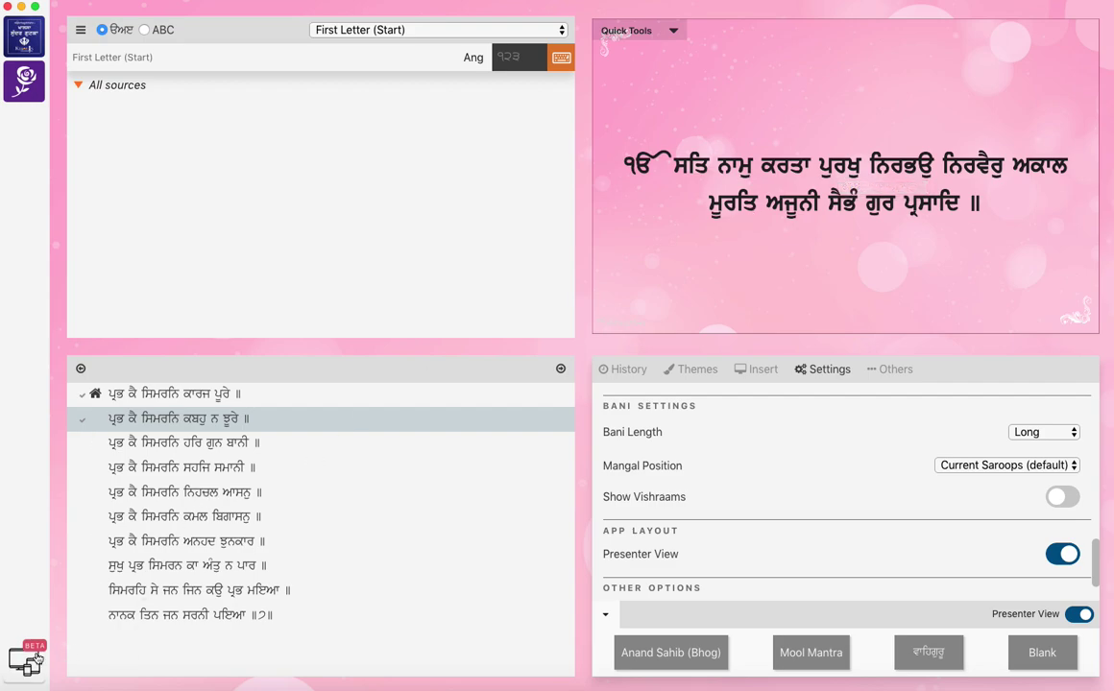
- Present the mobile sync code and sttm.co/sync instructions to the sangat
click(28, 657)
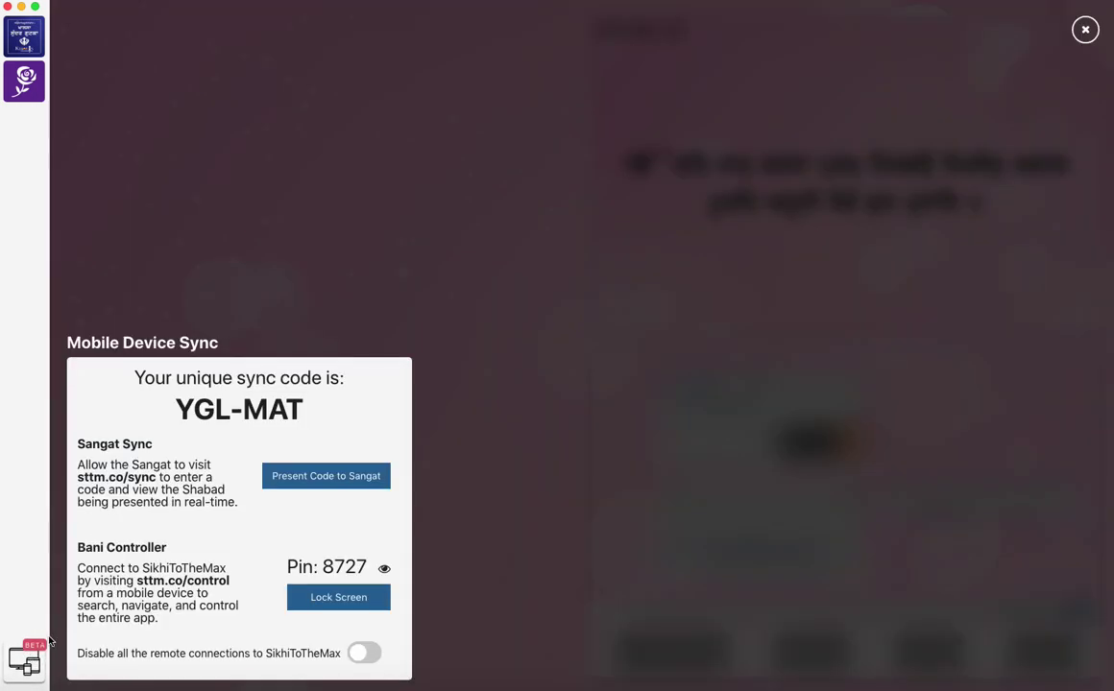
click(310, 478)
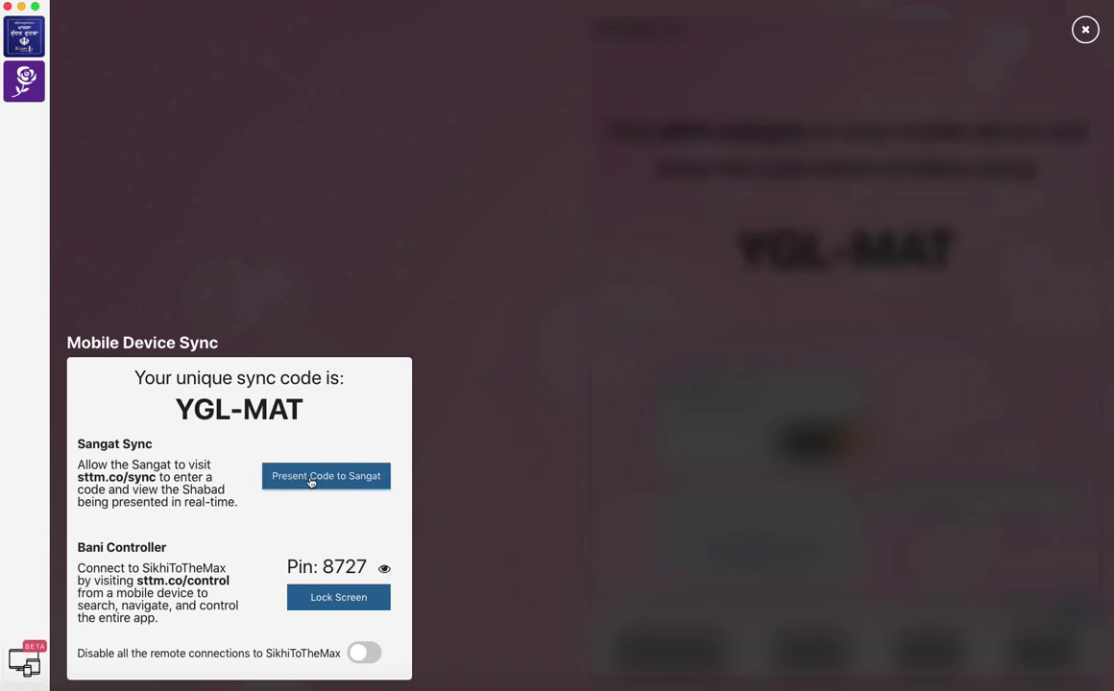
click(1084, 32)
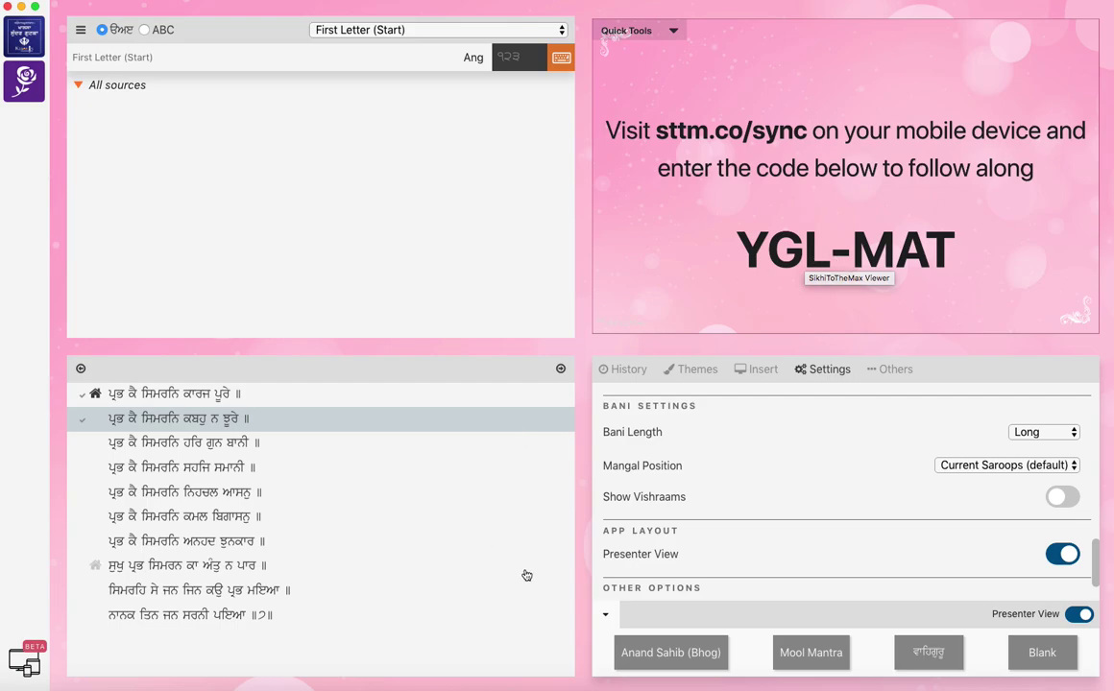
- Enter the desktop app's sync code on Chrome's sttm.co/sync page to connect
click(587, 672)
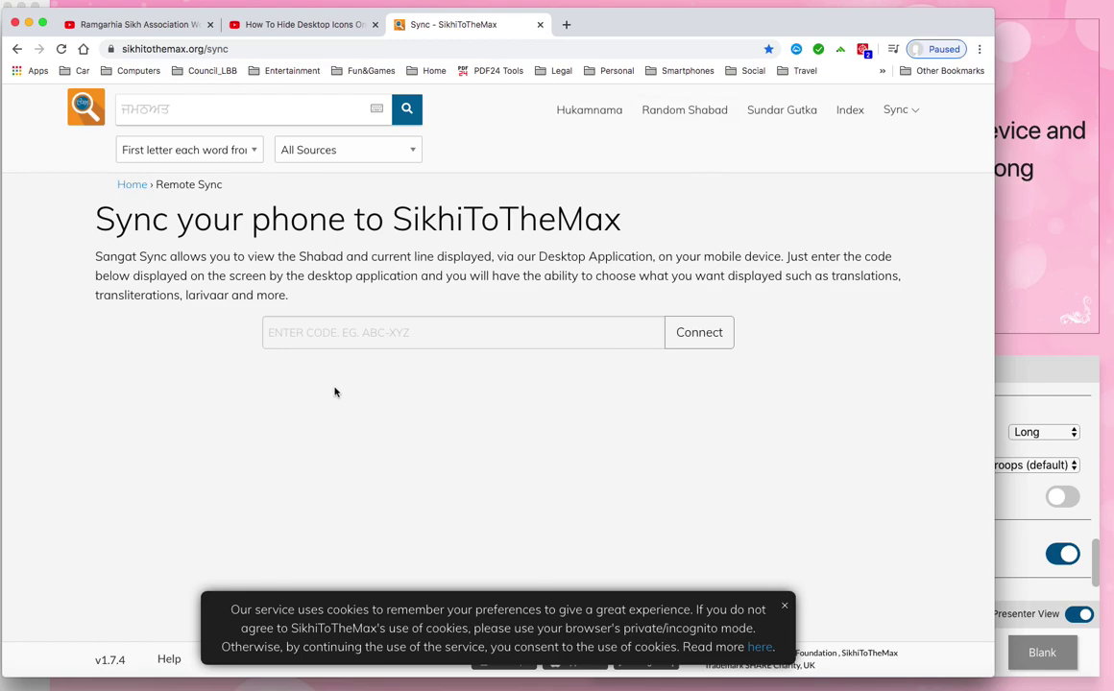
click(1034, 114)
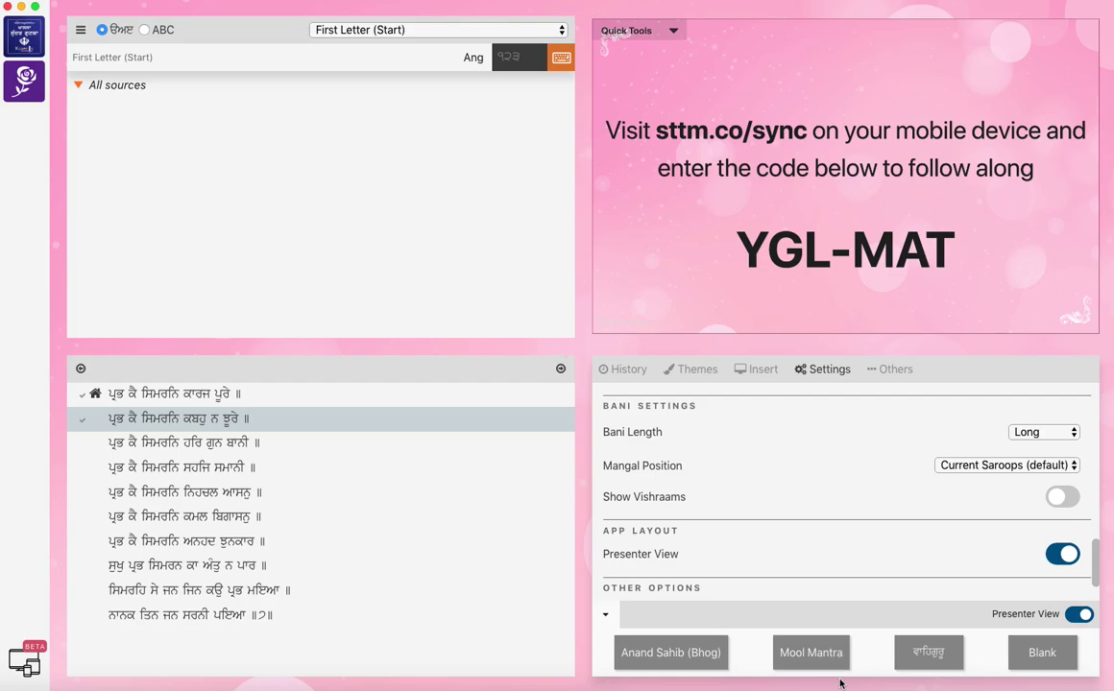
mouse_move(710, 683)
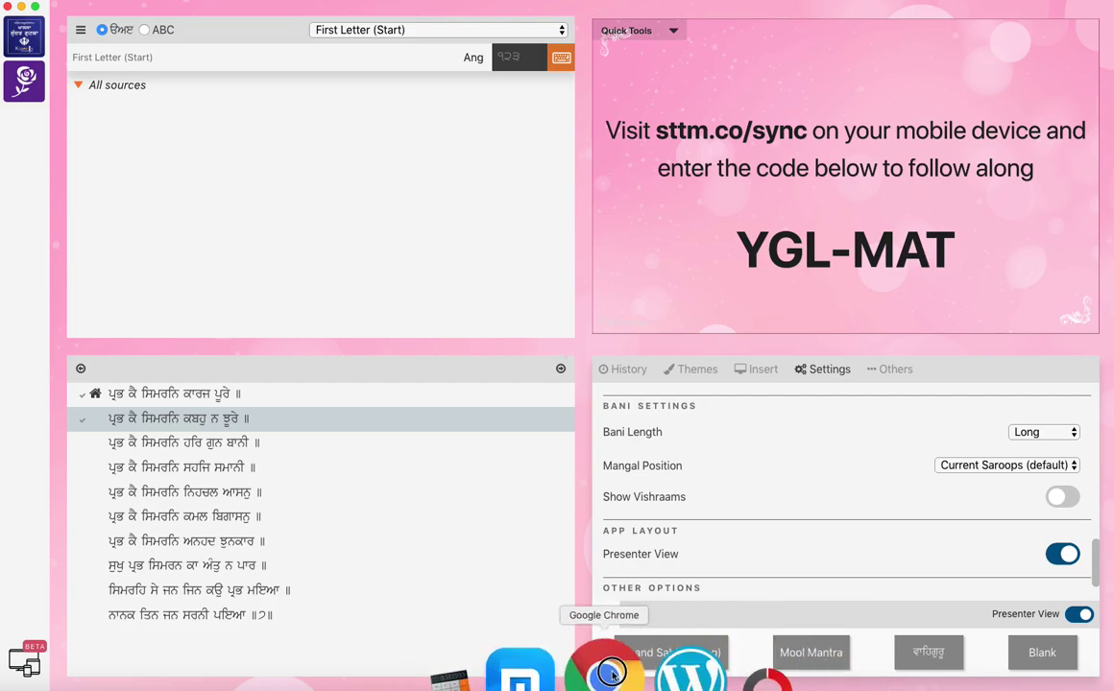
click(602, 672)
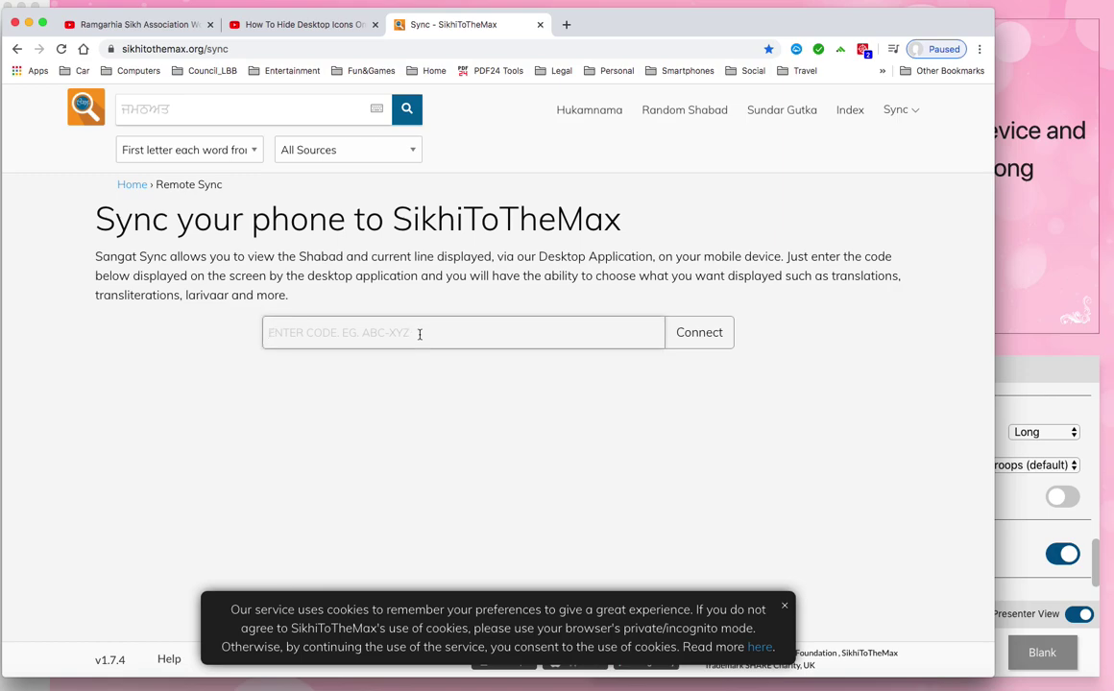
text(YGL-MAT)
key(Return)
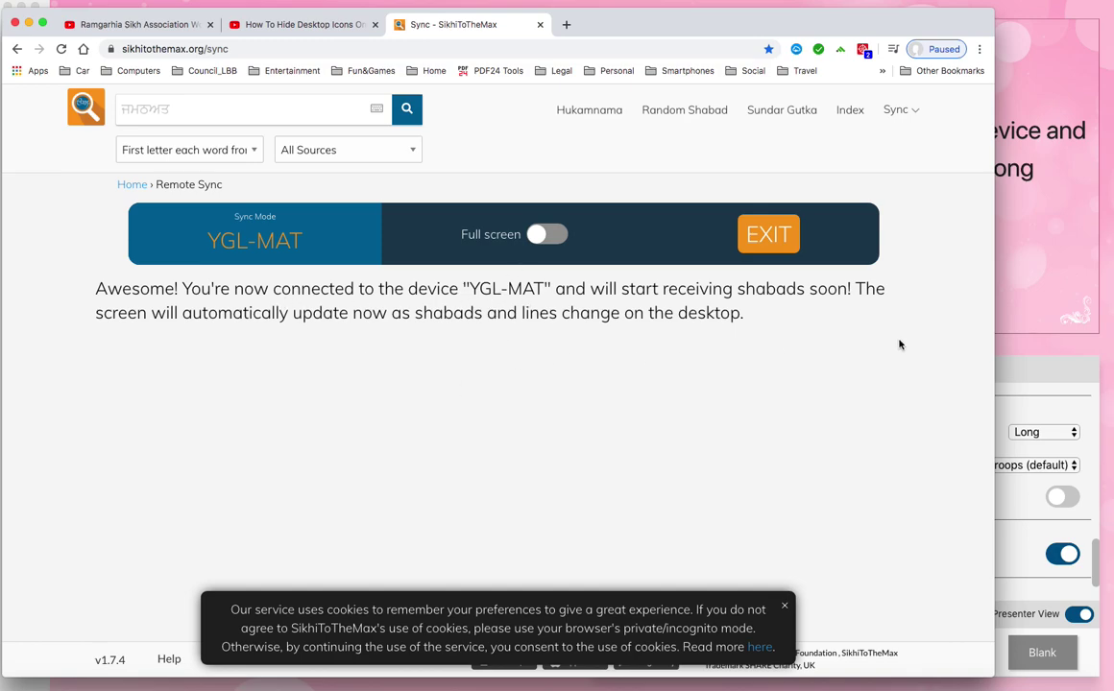
scroll(897, 528, down, 1)
- Present the shabad's second and following lines, then minimize the app to check Chrome follows
click(1037, 221)
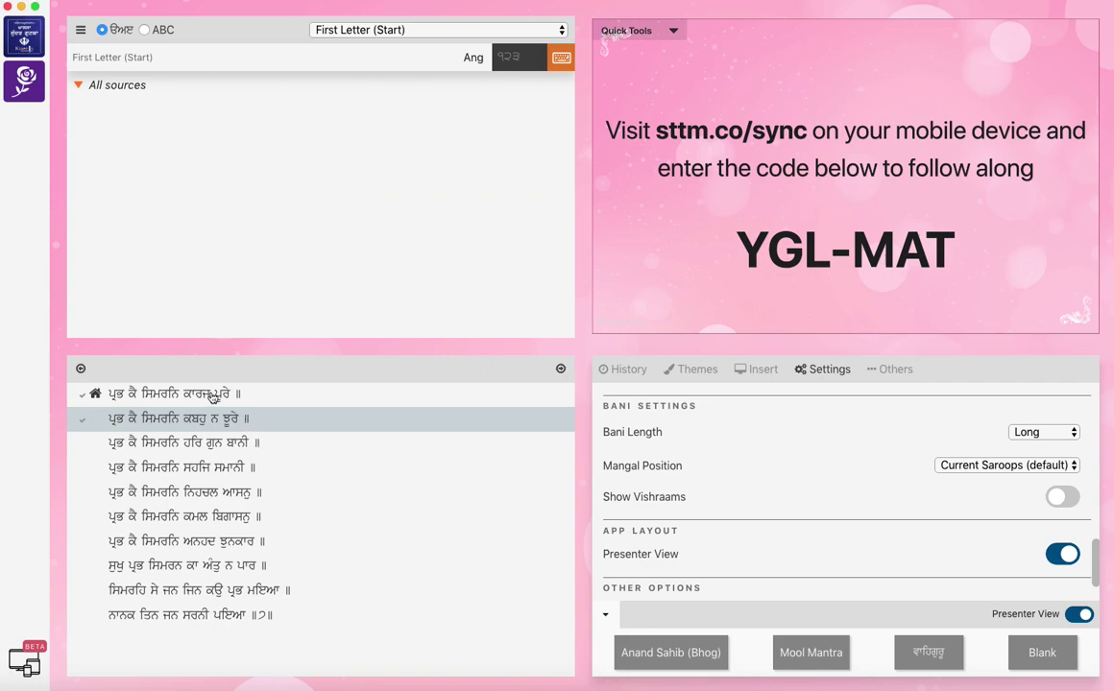
click(208, 424)
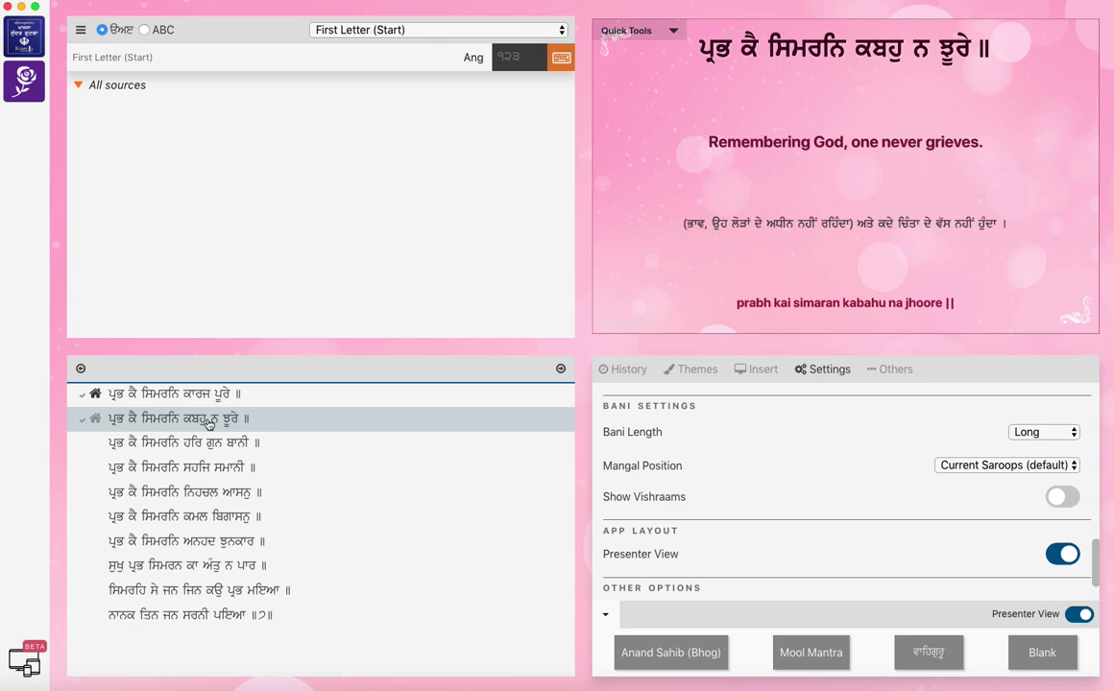
key(Down)
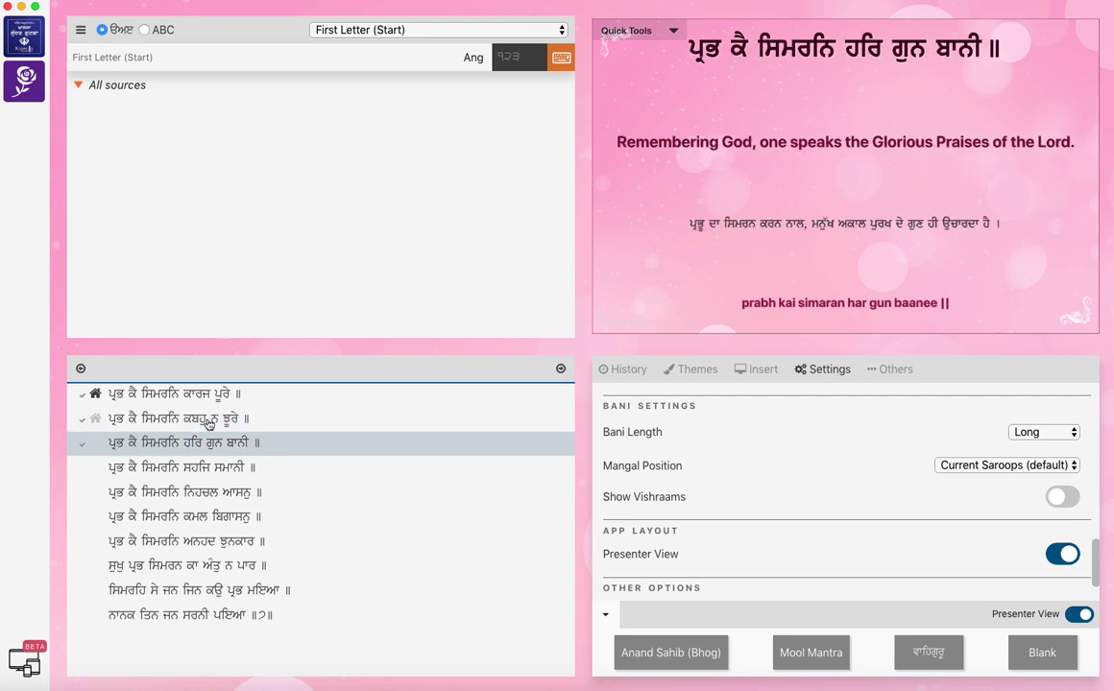
mouse_move(787, 663)
click(22, 7)
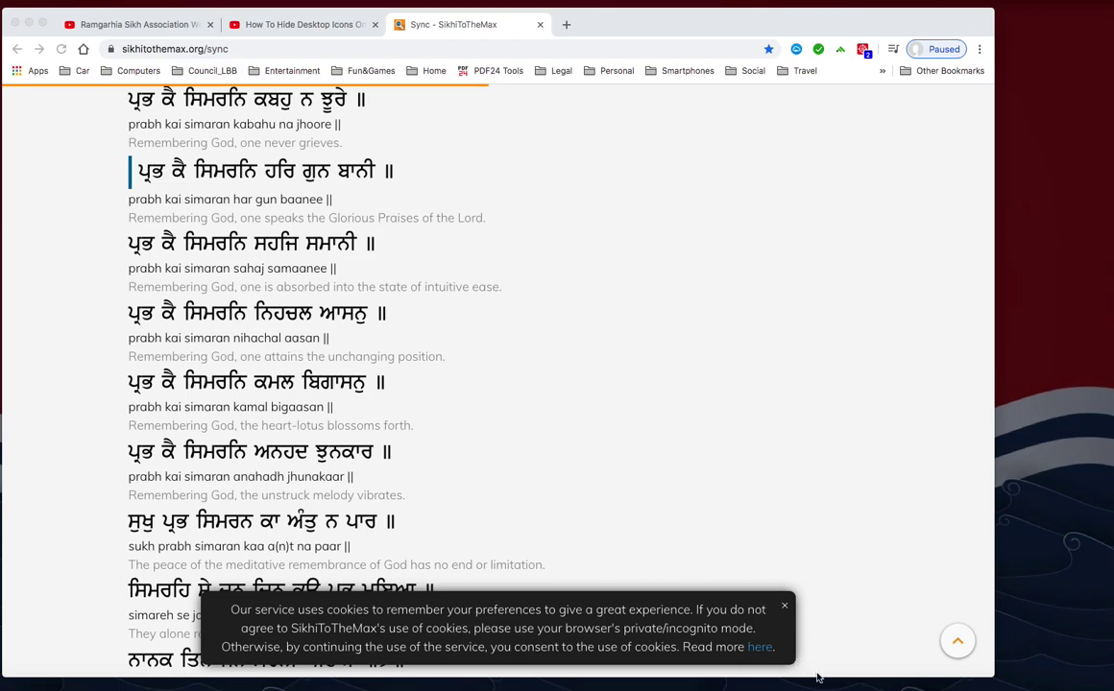
- Present the last line, 'Nanak seeks the Sanctuary of those humble beings', and verify it in Chrome
click(882, 670)
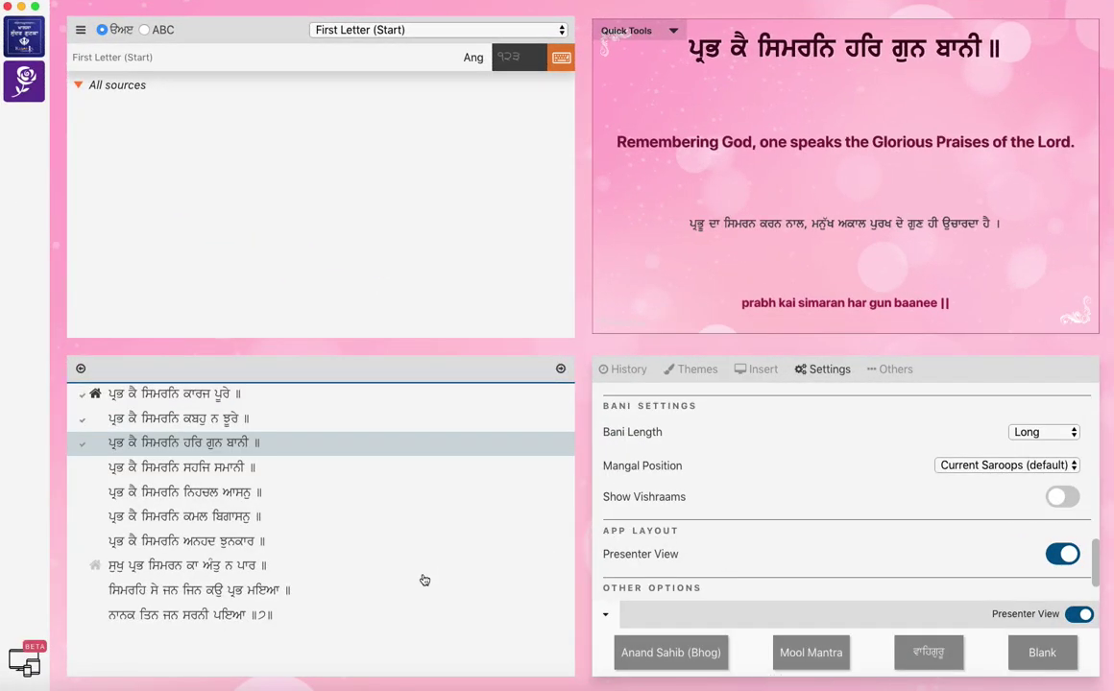
click(195, 617)
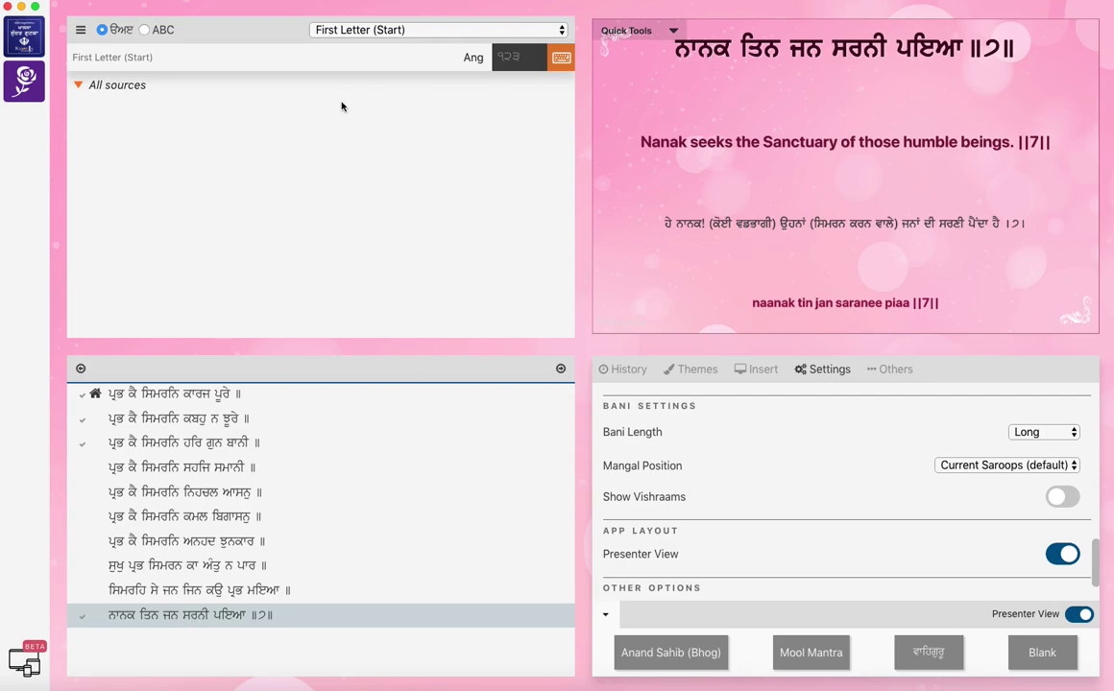
click(21, 7)
scroll(126, 176, down, 1)
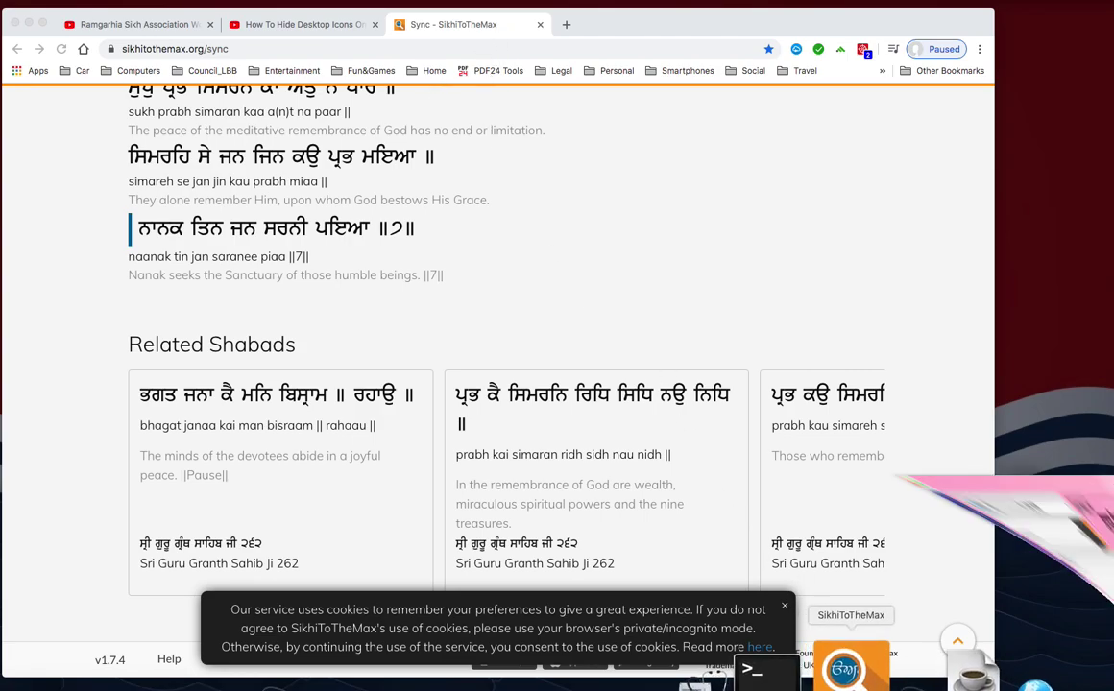
click(841, 670)
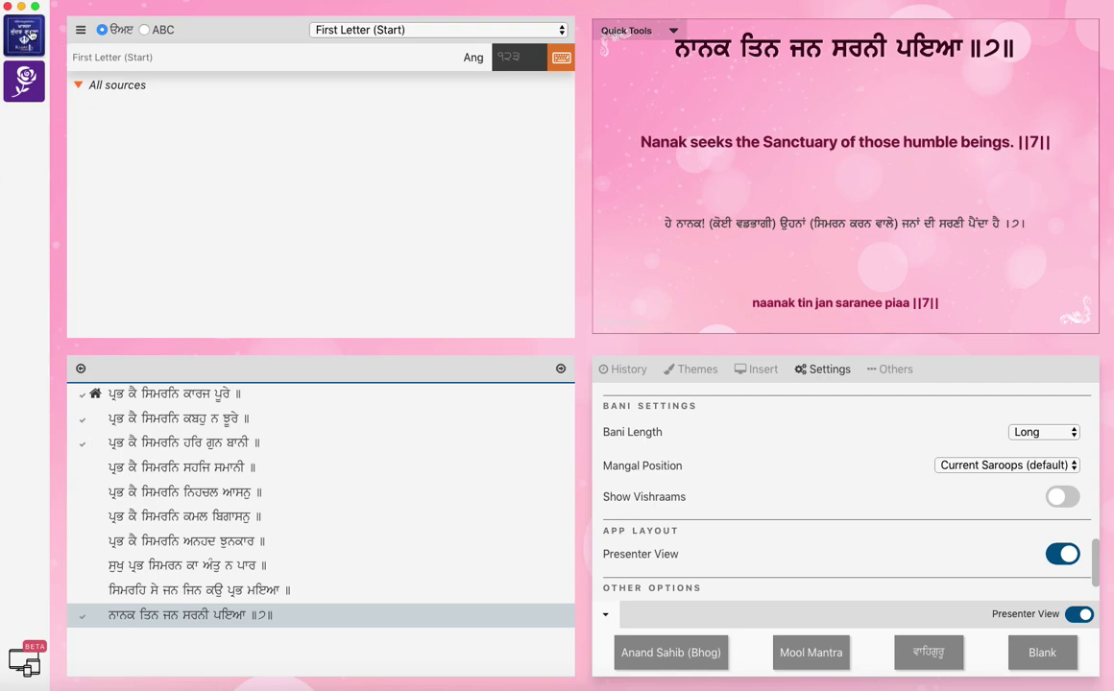
- Search first letters ਮਲਕਮ and present ਮੇਰੇ ਲਾਲਨ ਕੀ ਸੋਭਾ, 'O, the Wondrous Glory of my Beloved!'
click(183, 56)
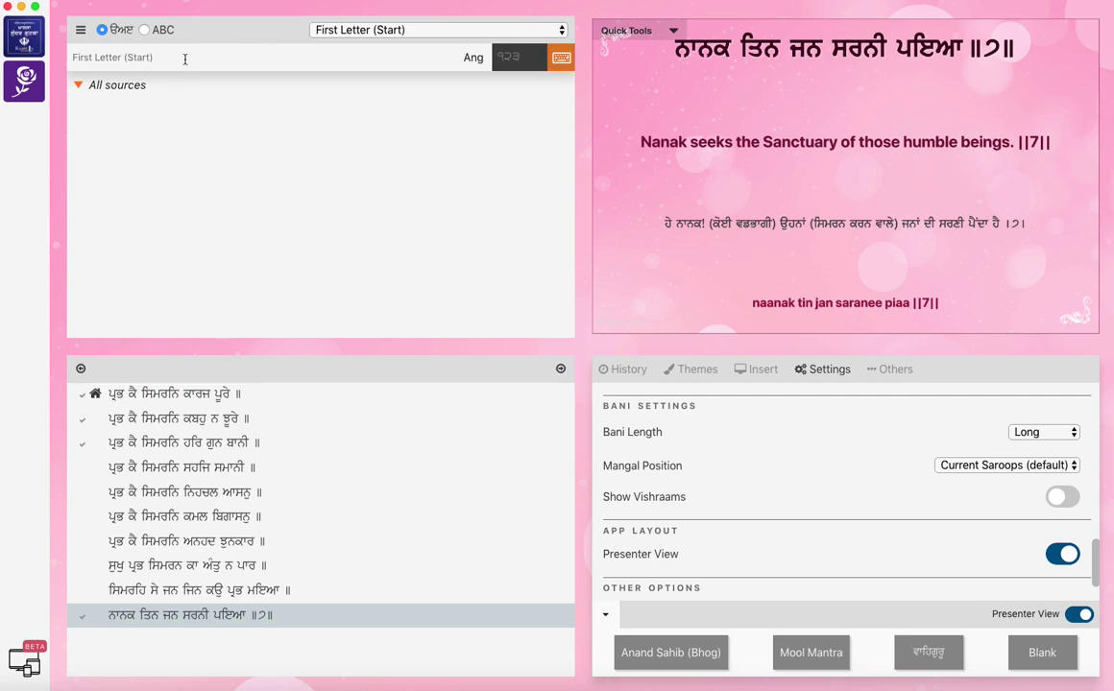
text(ਮਲਕਮ)
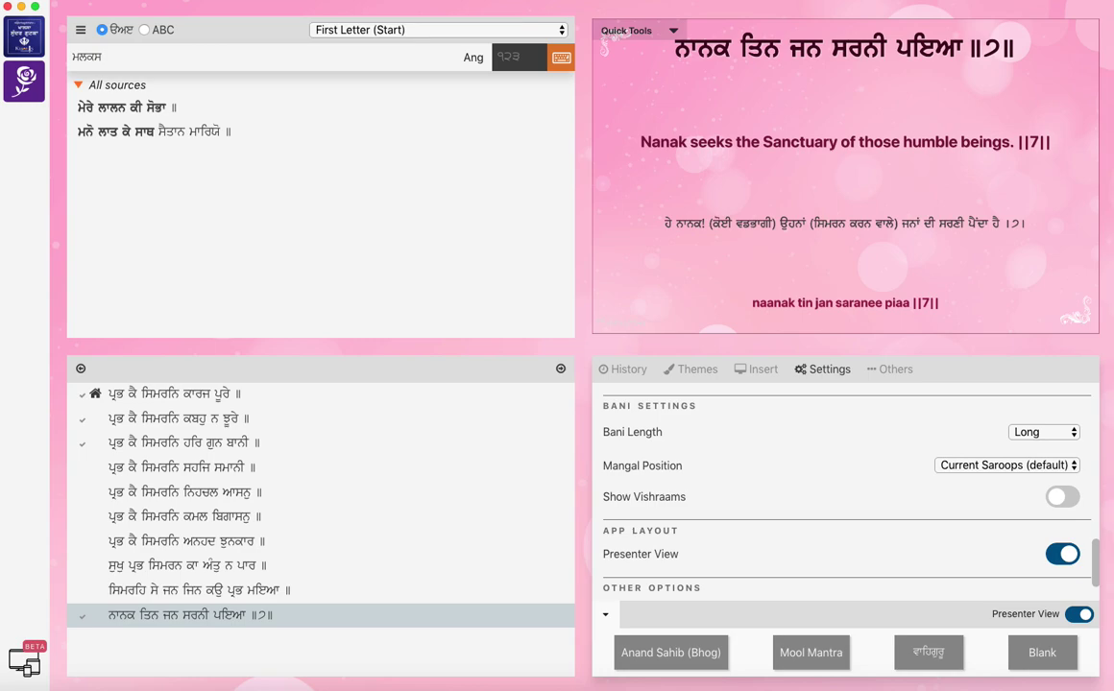
click(123, 107)
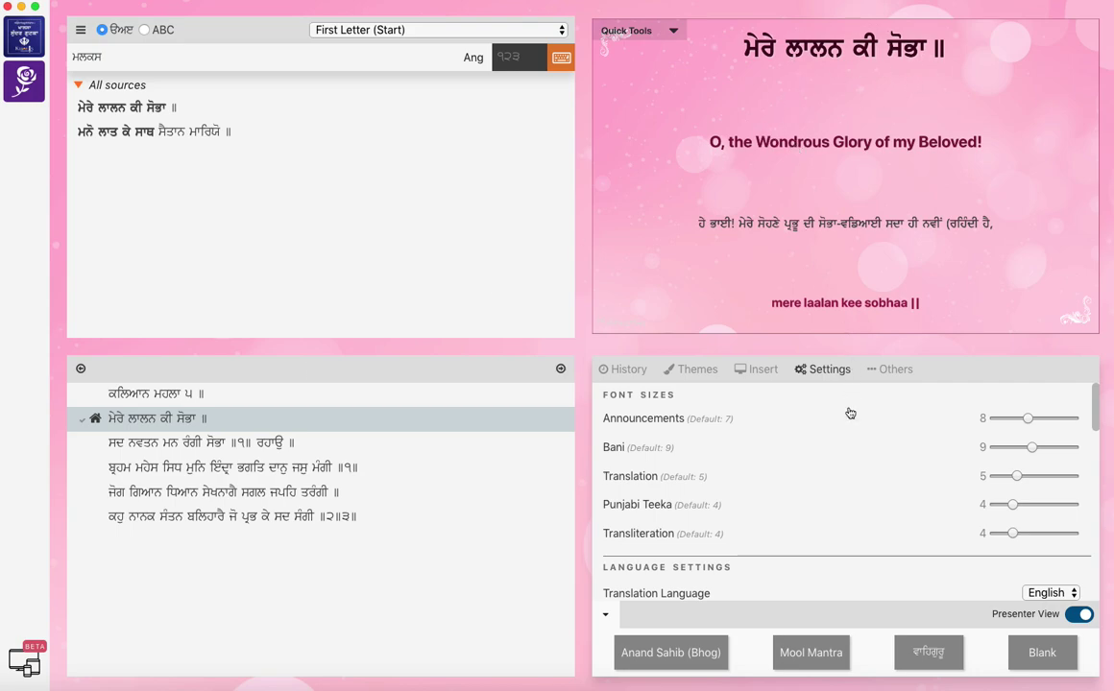
scroll(850, 413, down, 10)
scroll(806, 465, down, 2)
scroll(806, 467, up, 3)
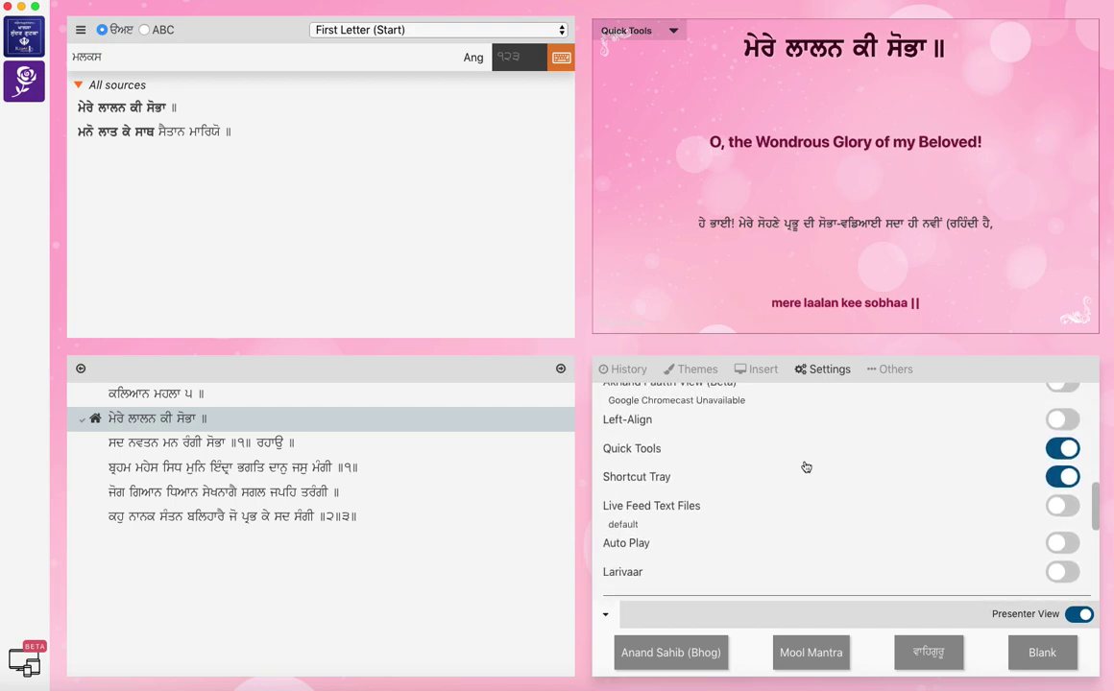
scroll(805, 466, down, 3)
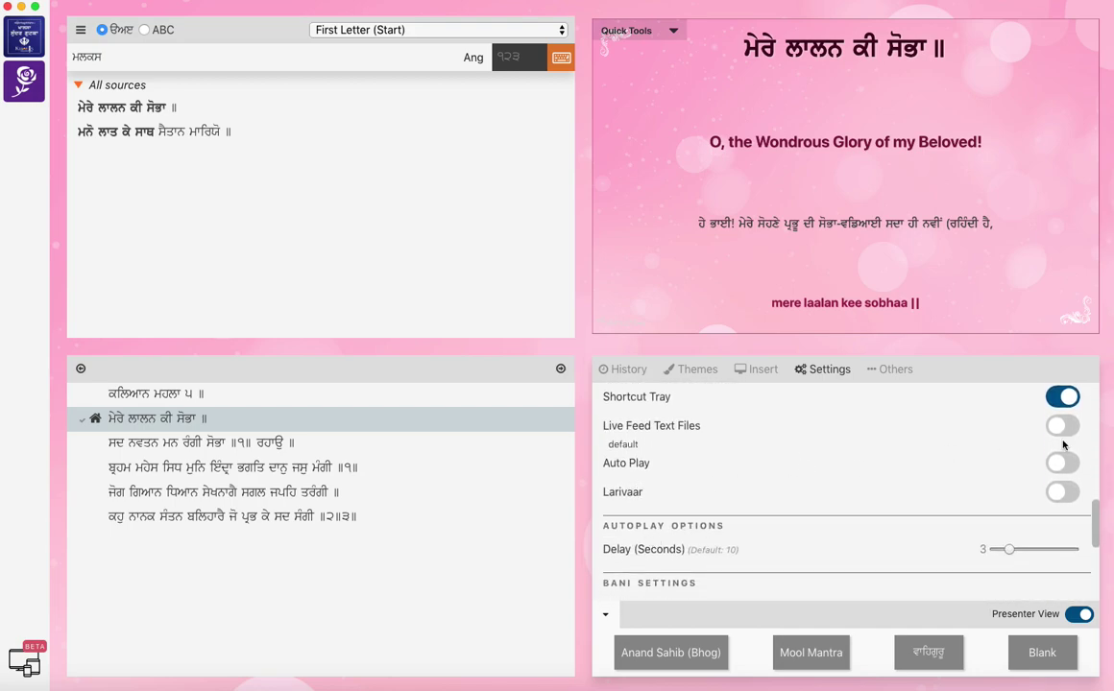
click(1068, 491)
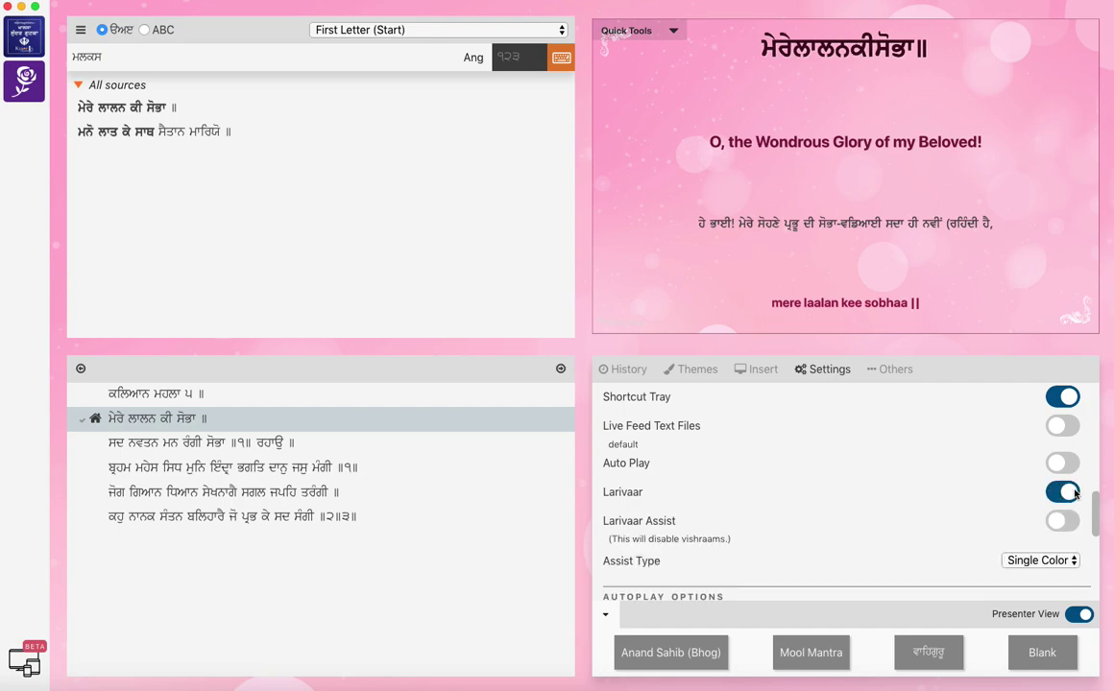
click(1073, 493)
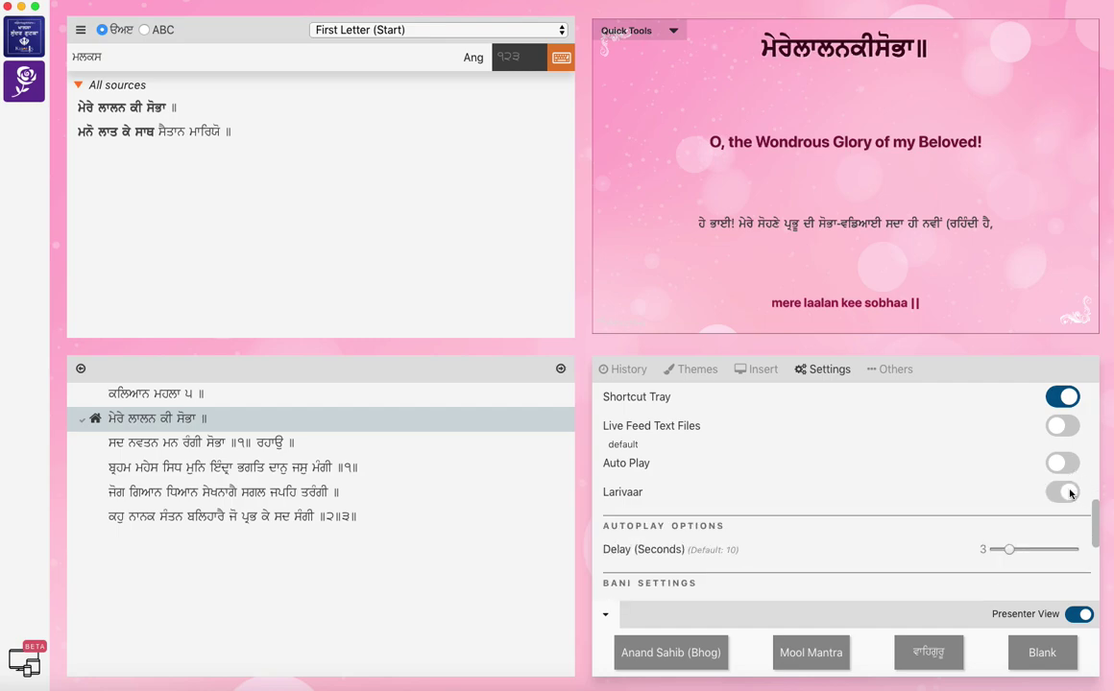